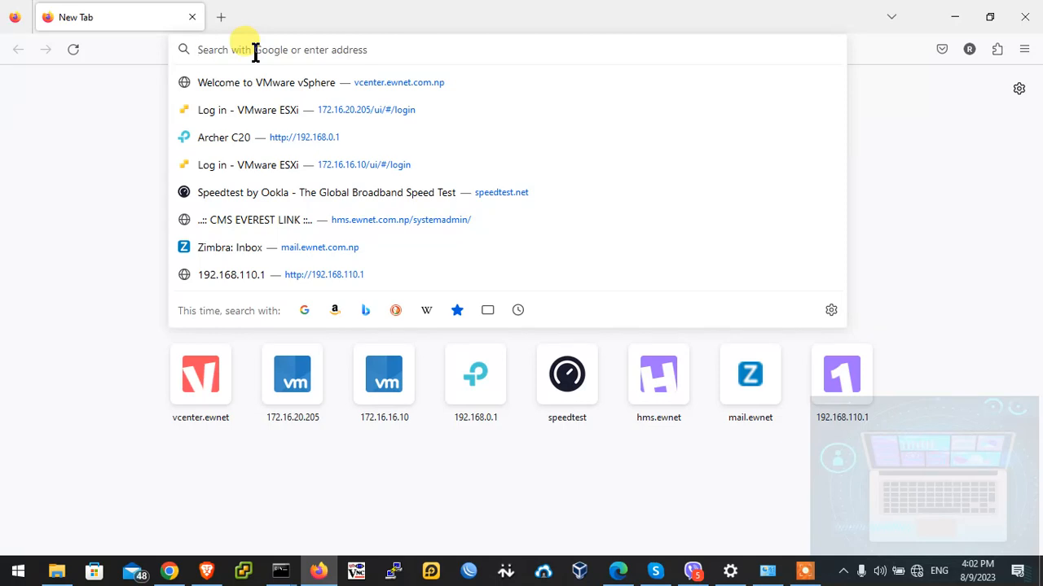
# - Enter 192.168.0.1 in Firefox's address bar to reach the Archer C20 login
pyautogui.write('192')
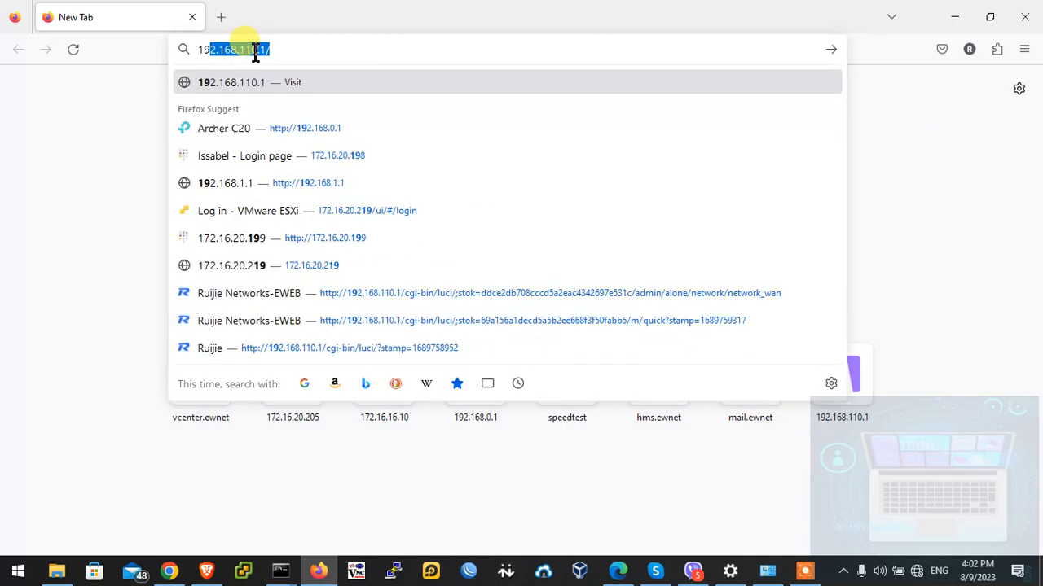
pyautogui.write('.16')
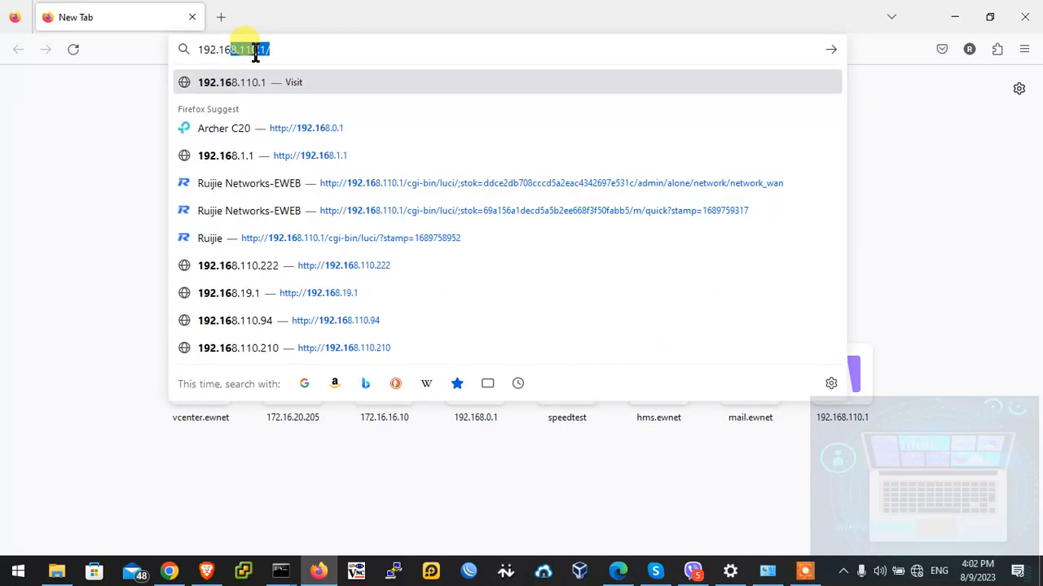
pyautogui.write('8.0.1')
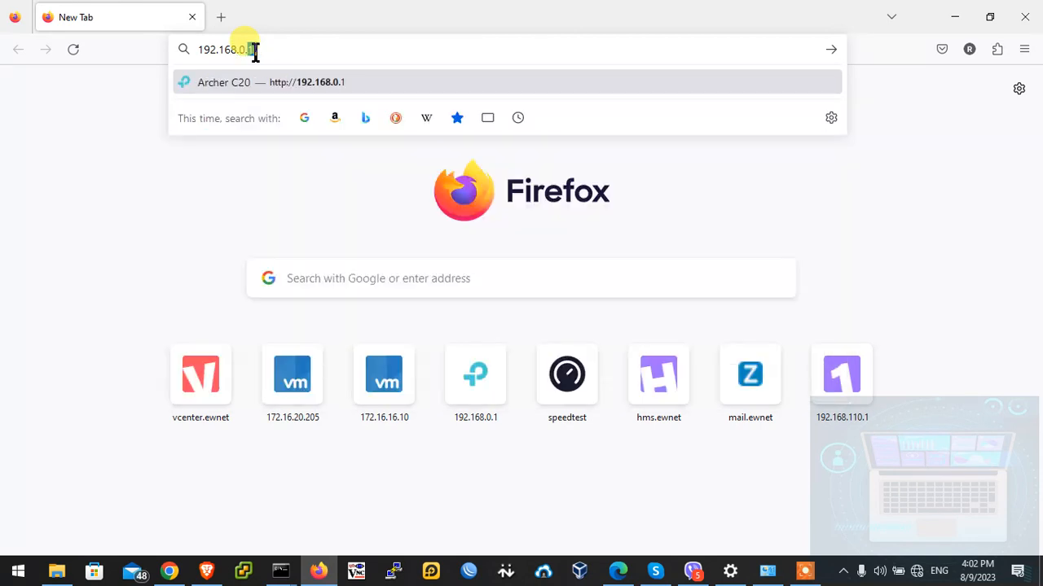
pyautogui.press('Return')
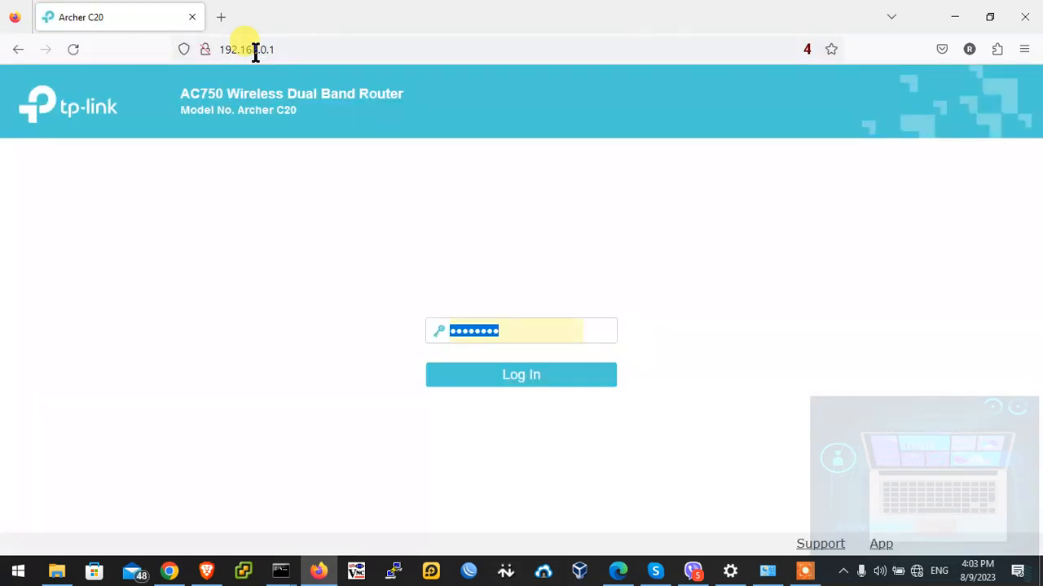
# - Log in with the admin password and view 2.4GHz Wireless Statistics showing 0 stations
pyautogui.write('a')
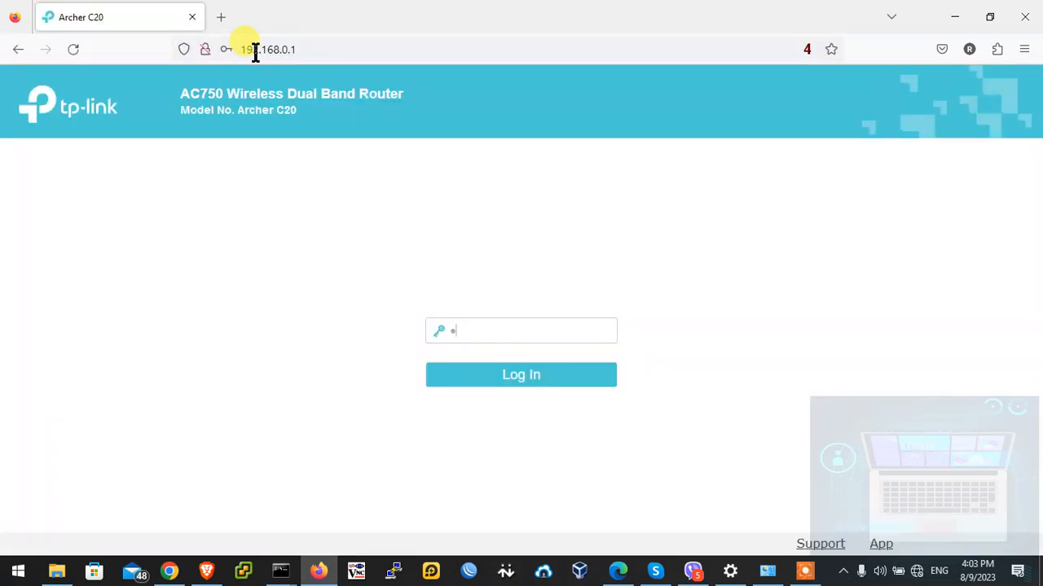
pyautogui.write('d')
pyautogui.press('Return')
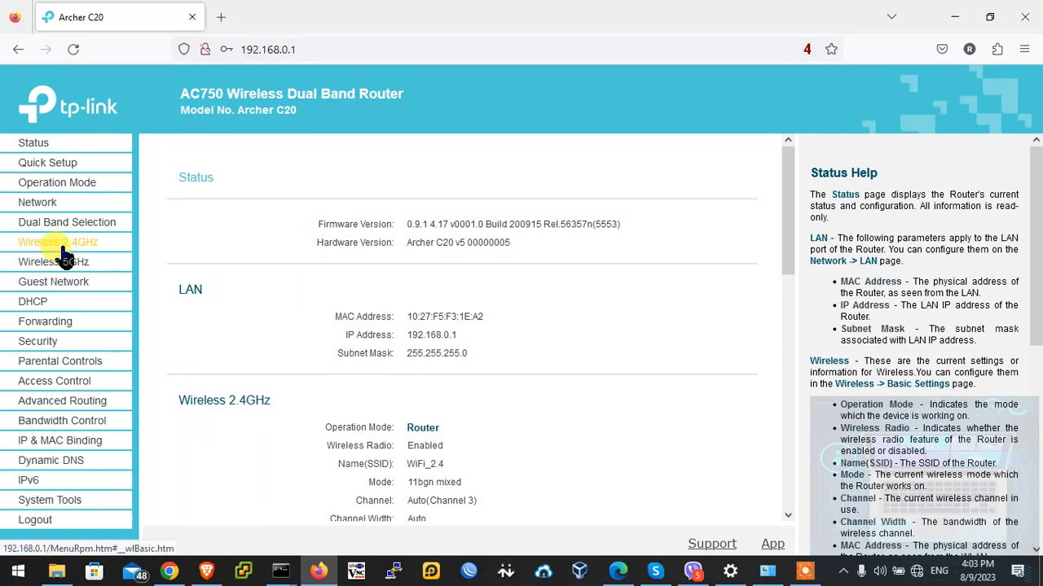
pyautogui.click(54, 246)
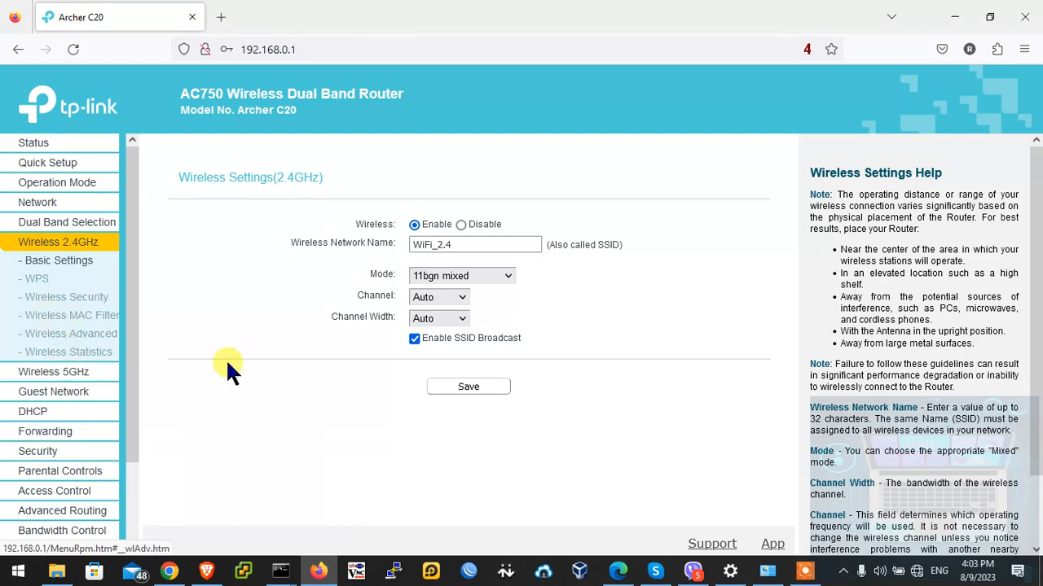
pyautogui.click(73, 355)
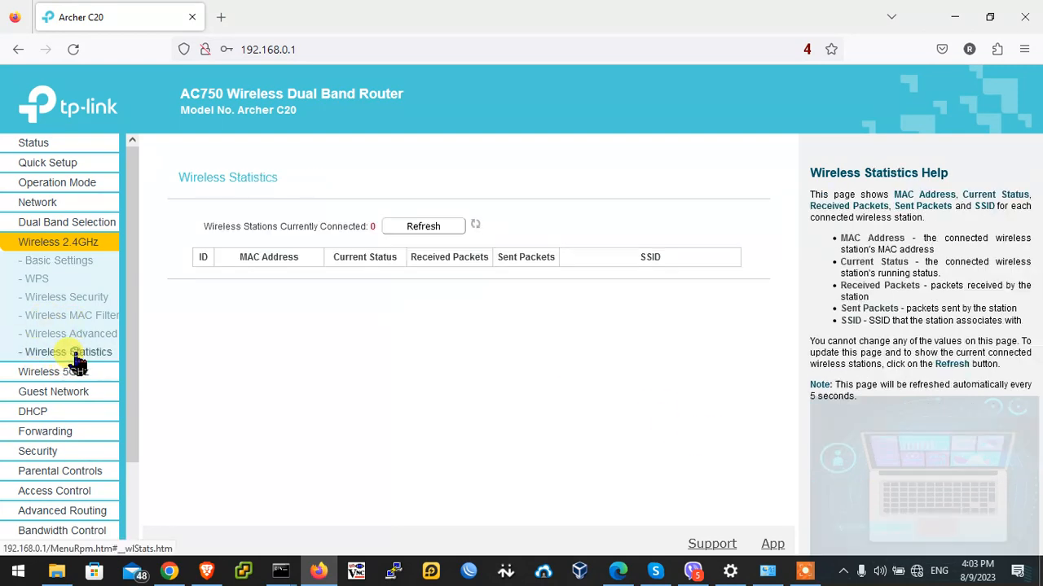
pyautogui.click(919, 572)
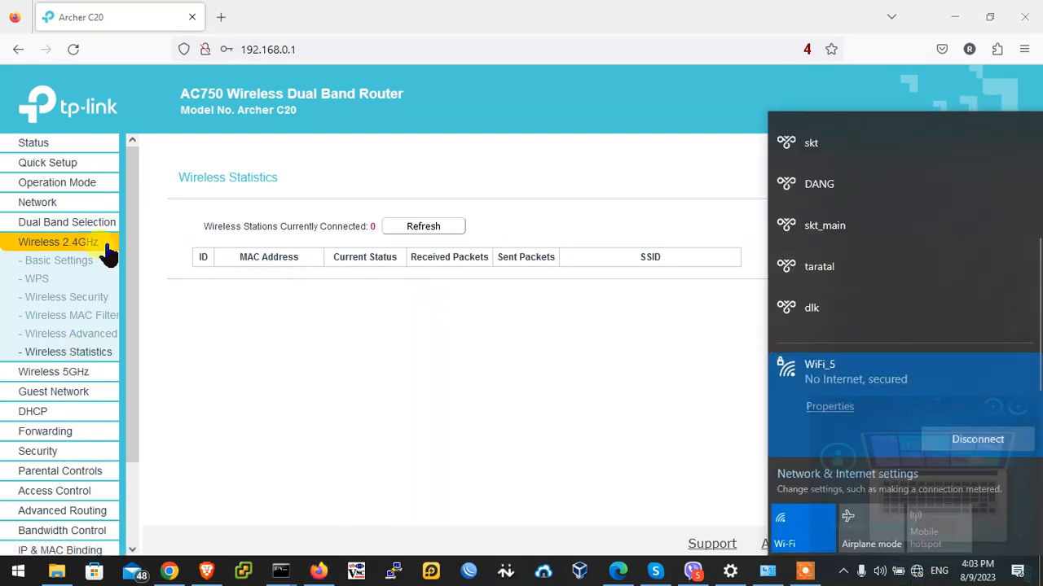
# - Connect the laptop to WiFi_2.4 and refresh the router's station list to show it
pyautogui.click(70, 351)
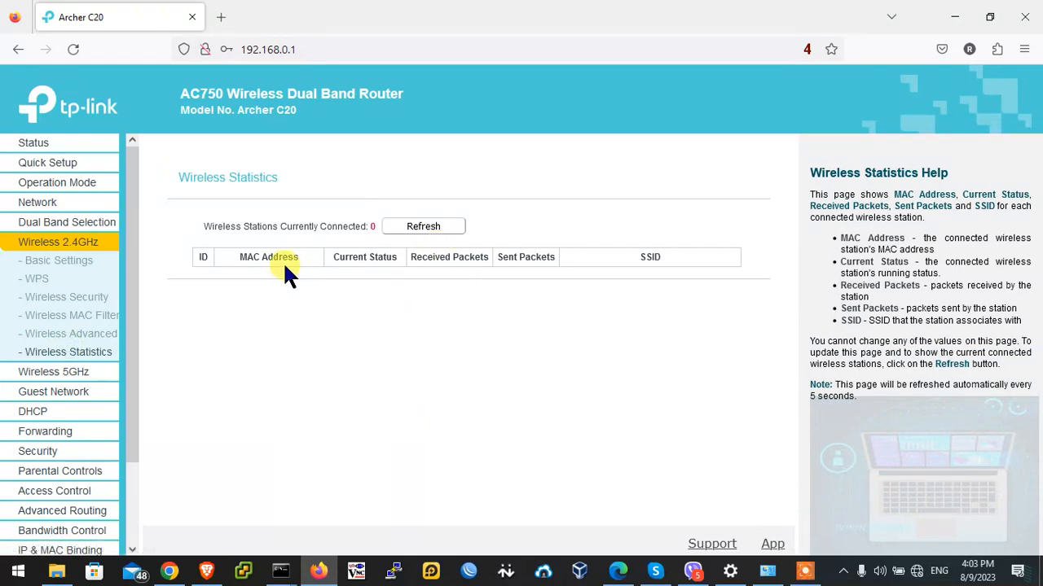
pyautogui.click(917, 571)
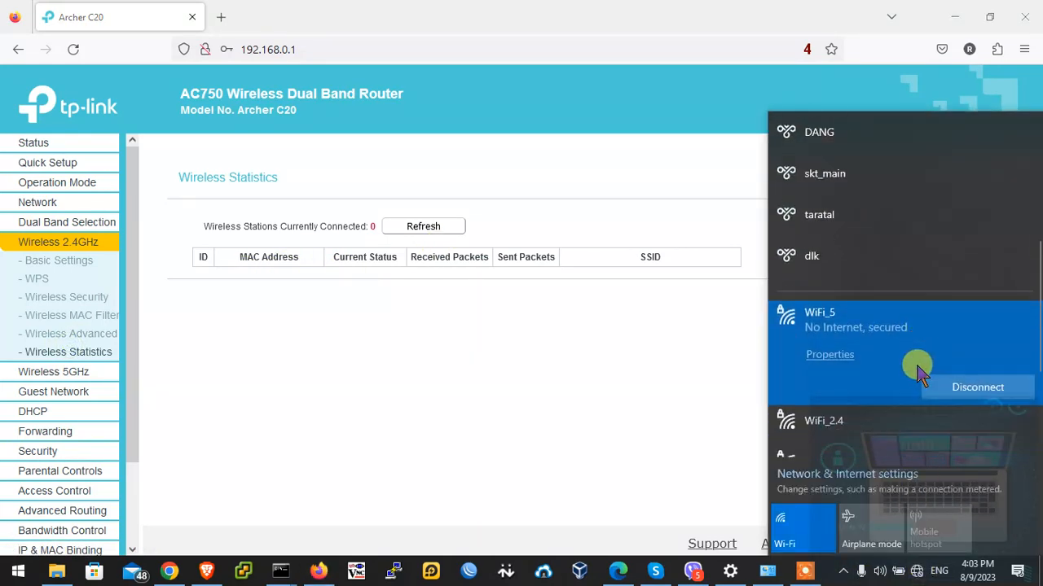
pyautogui.scroll(-2, 826, 395)
pyautogui.click(827, 320)
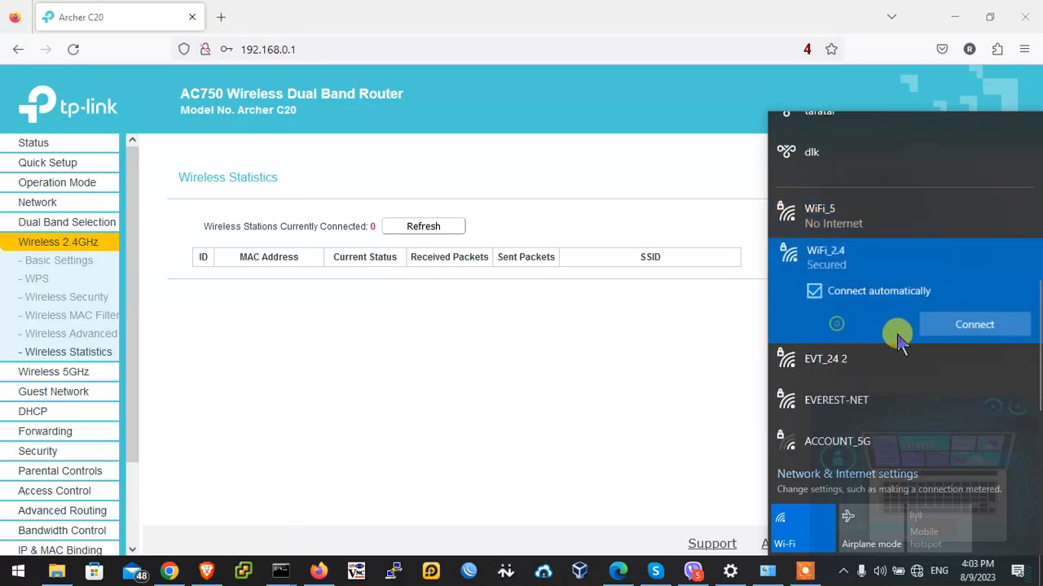
pyautogui.click(945, 323)
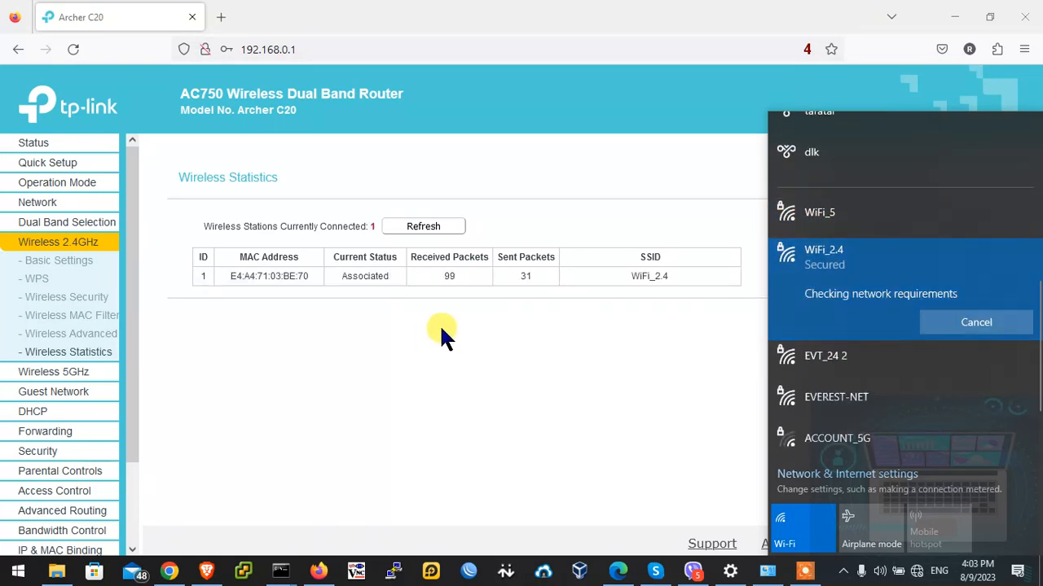
pyautogui.click(422, 228)
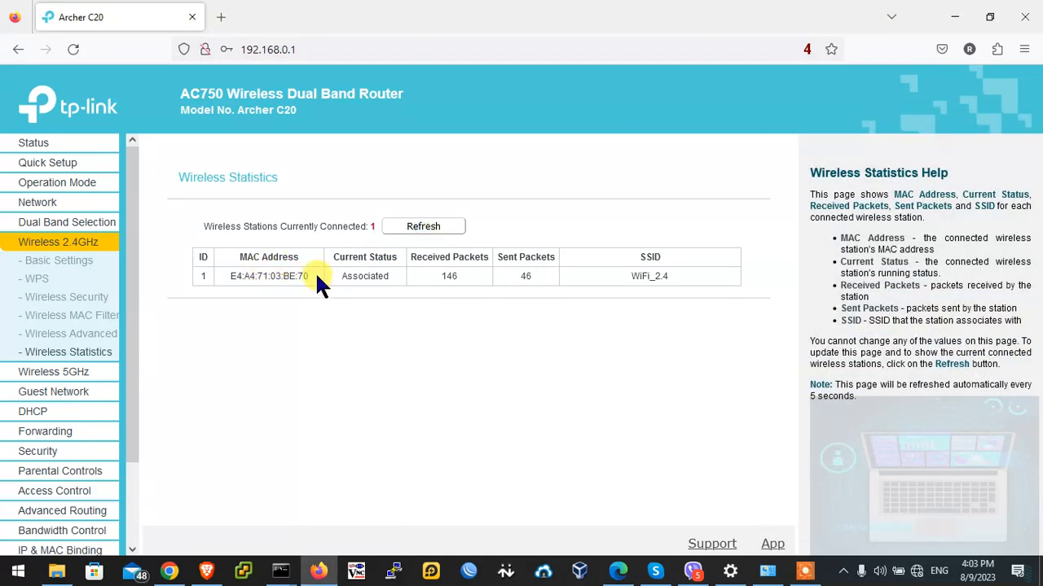
pyautogui.moveTo(315, 275); pyautogui.dragTo(231, 280)
pyautogui.tripleClick(246, 277)
pyautogui.hotkey('ctrl', 'c')
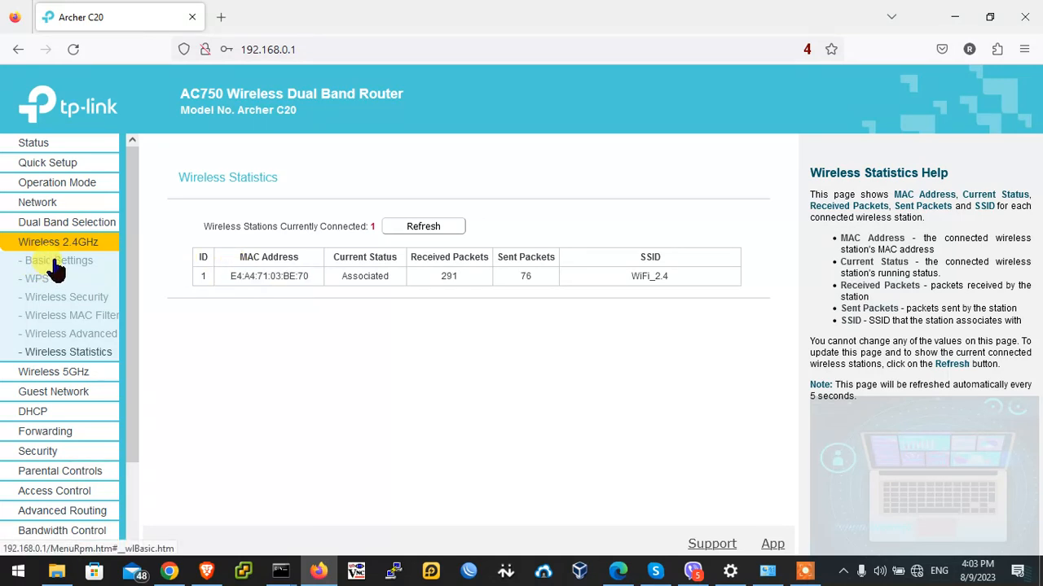
pyautogui.click(72, 318)
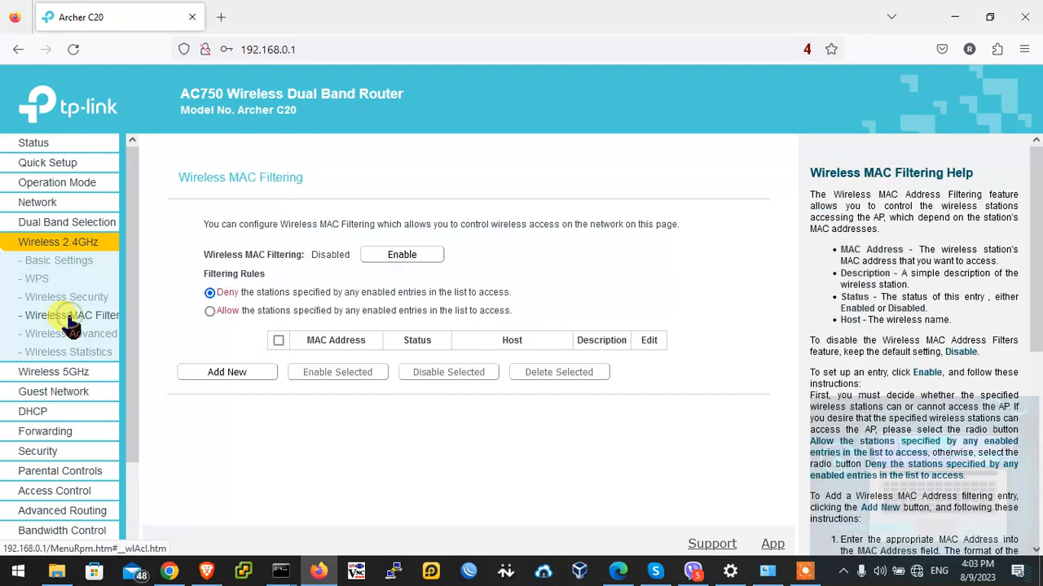
pyautogui.click(228, 372)
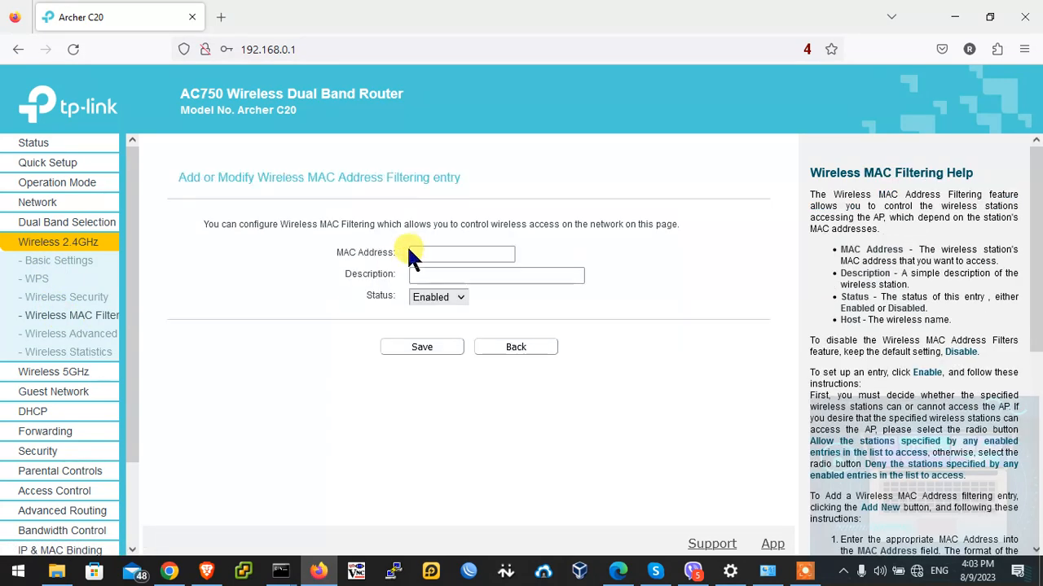
pyautogui.click(422, 255)
pyautogui.hotkey('ctrl', 'v')
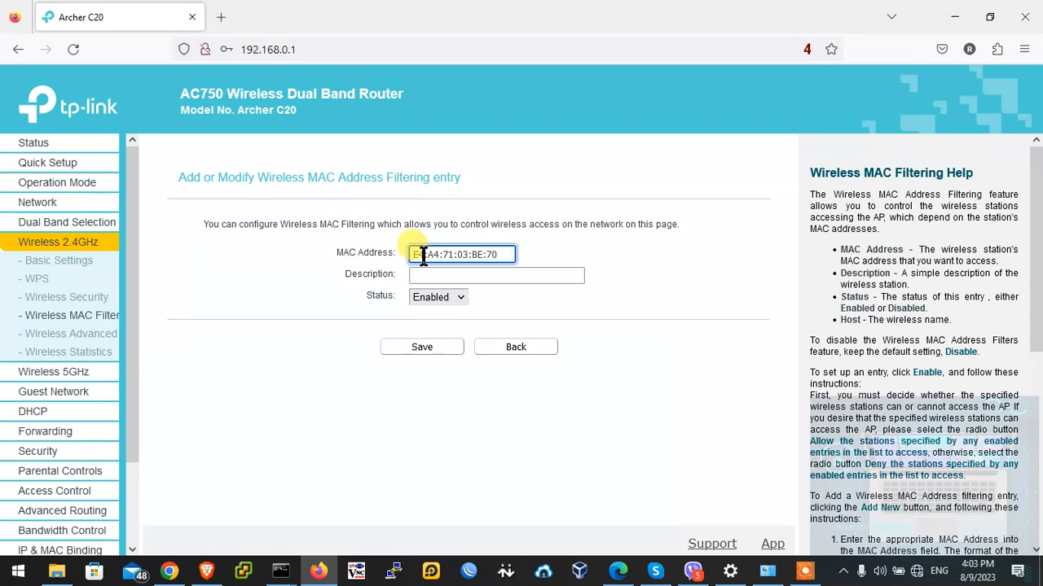
pyautogui.click(418, 275)
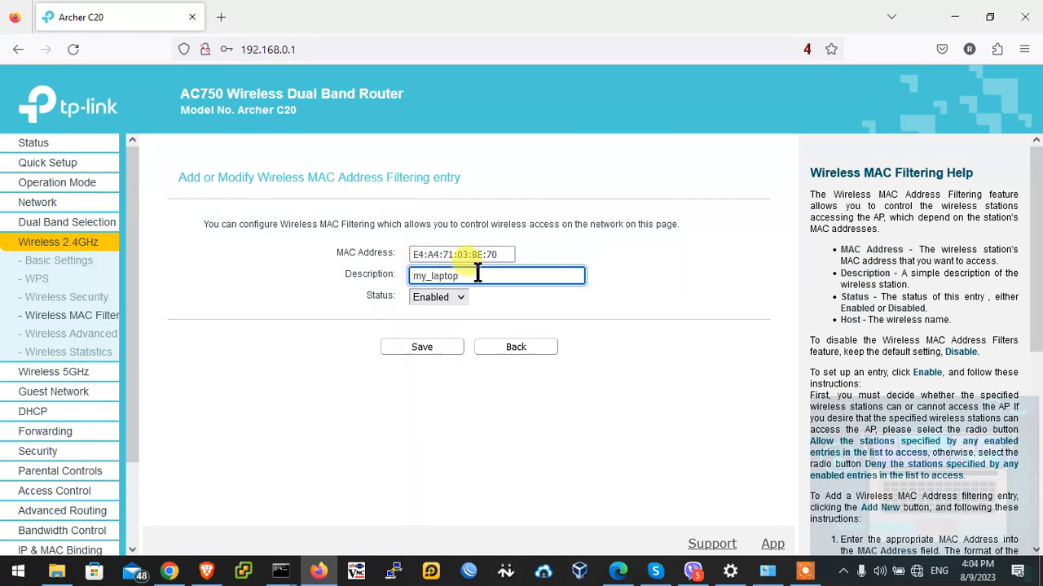
pyautogui.click(422, 349)
pyautogui.moveTo(469, 275); pyautogui.dragTo(378, 264)
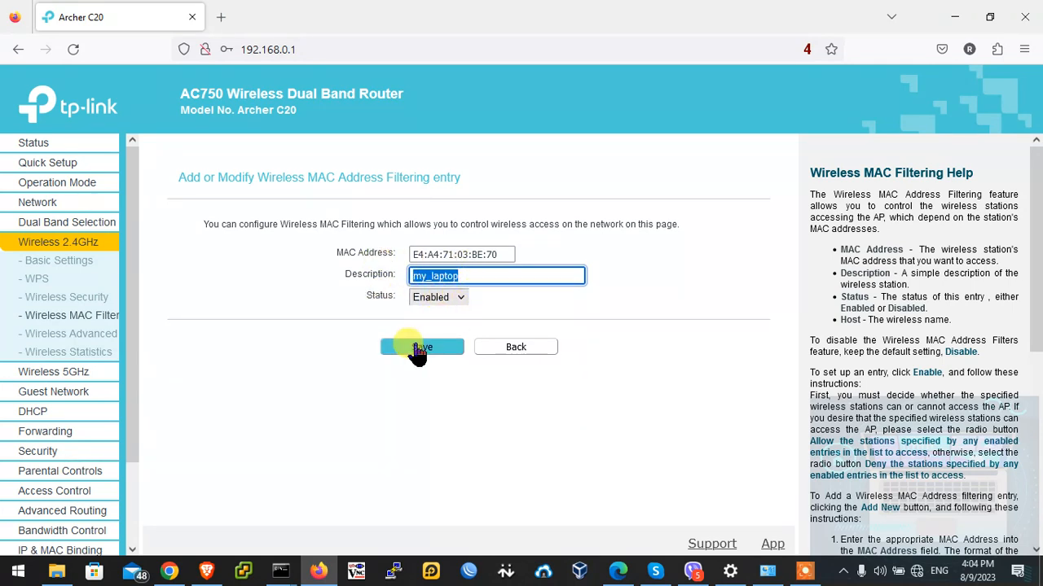
pyautogui.click(432, 299)
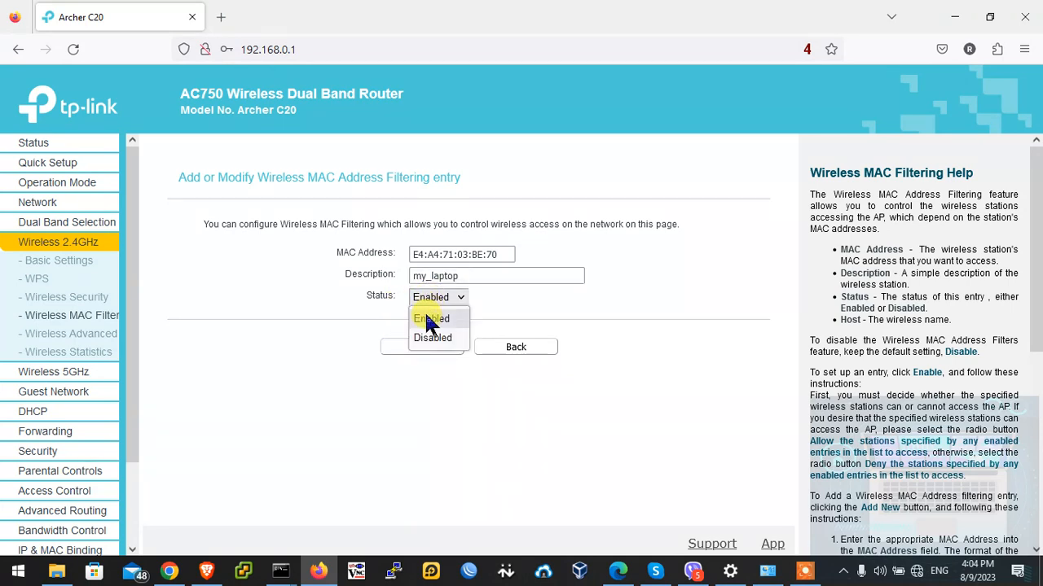
pyautogui.click(429, 320)
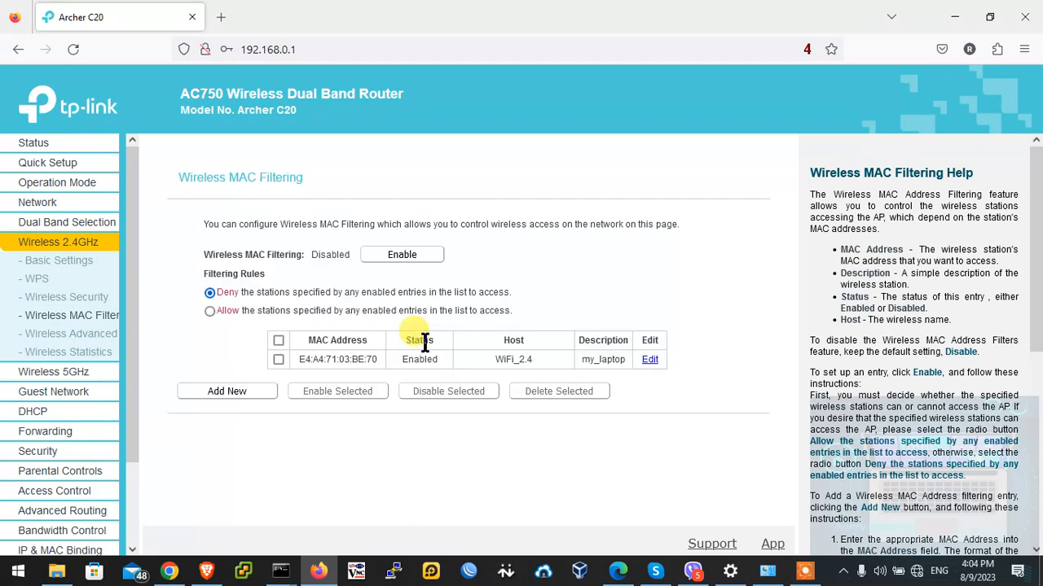
# - Enable 2.4GHz MAC filtering in Allow mode and check the my_laptop entry's MAC against connected stations
pyautogui.click(211, 311)
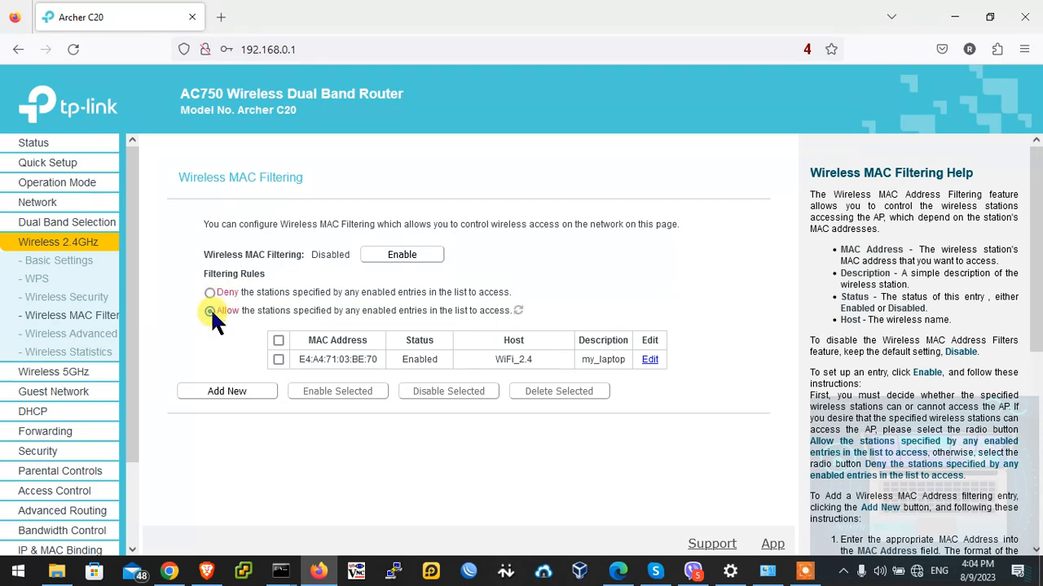
pyautogui.click(404, 258)
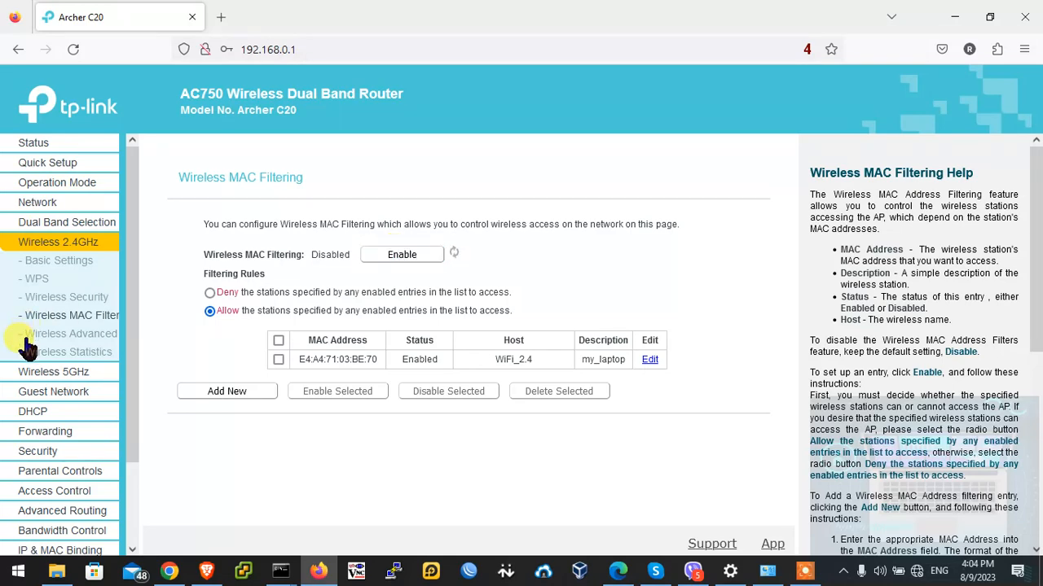
pyautogui.click(67, 355)
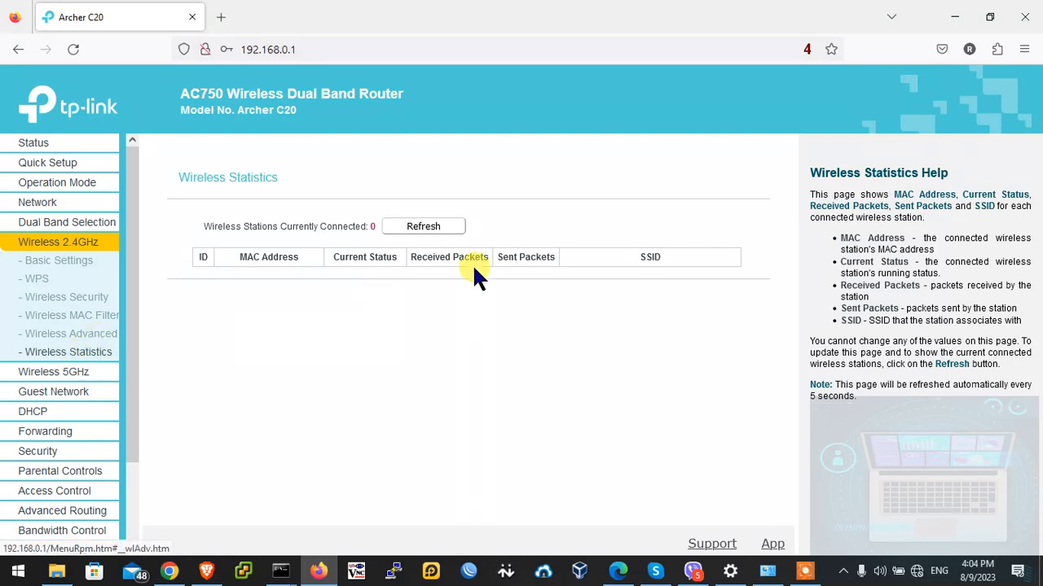
pyautogui.click(80, 316)
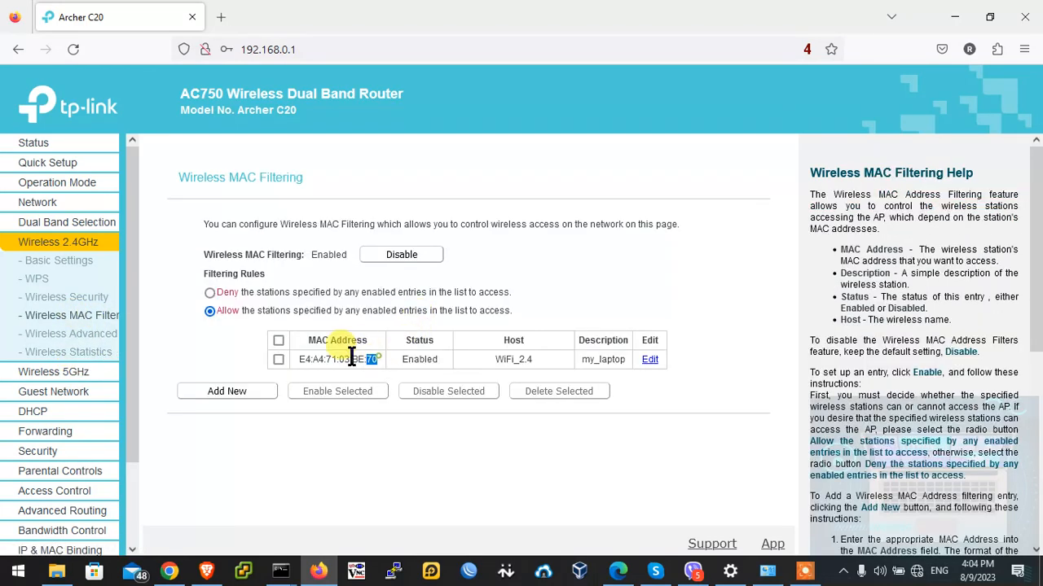
pyautogui.moveTo(379, 359); pyautogui.dragTo(290, 359)
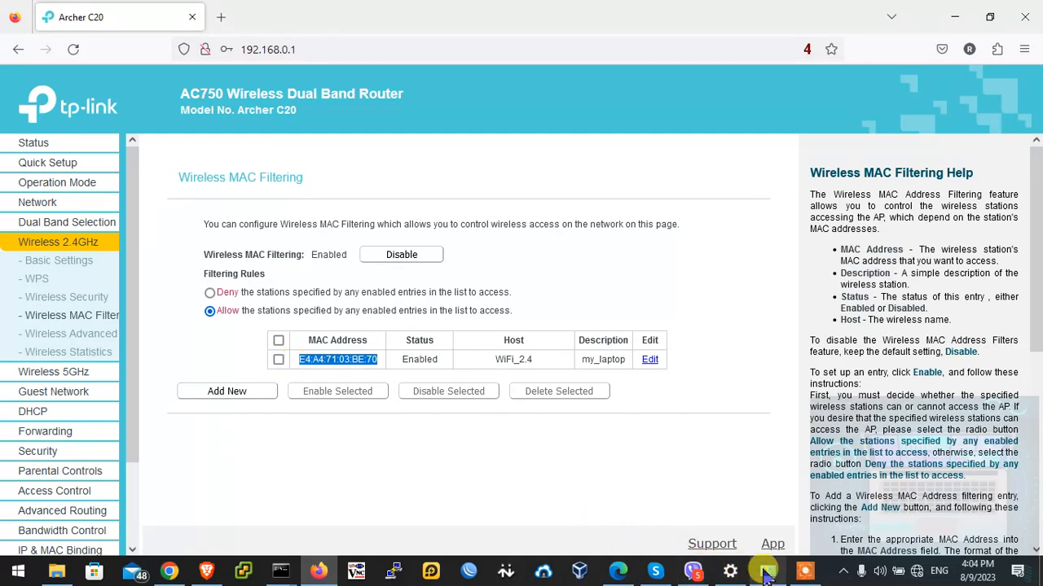
pyautogui.rightClick(916, 572)
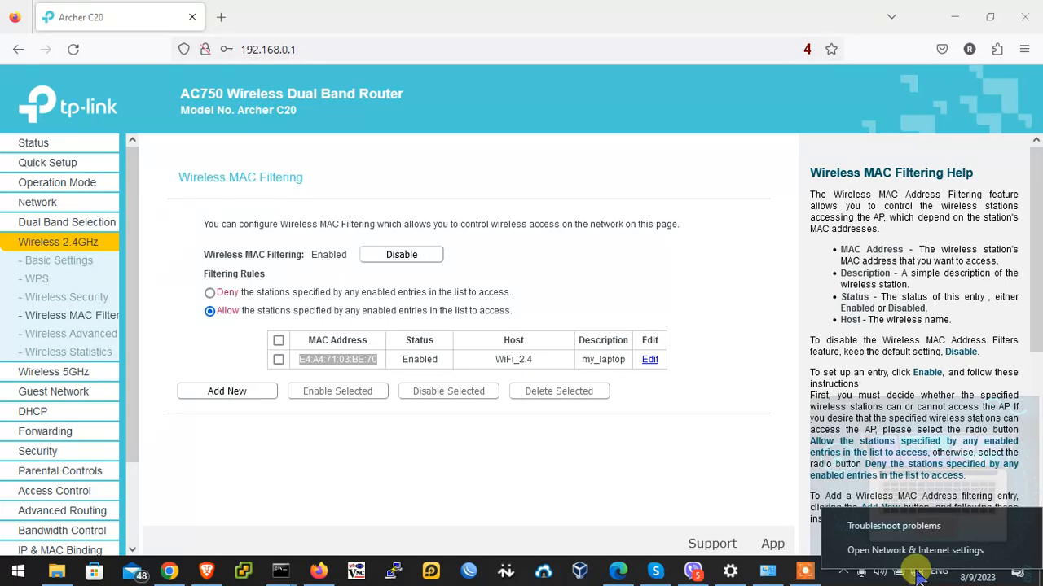
# - Open the WiFi_2.4 adapter's Network Connection Details showing physical address E4-A4-71-03-BE-70
pyautogui.click(914, 551)
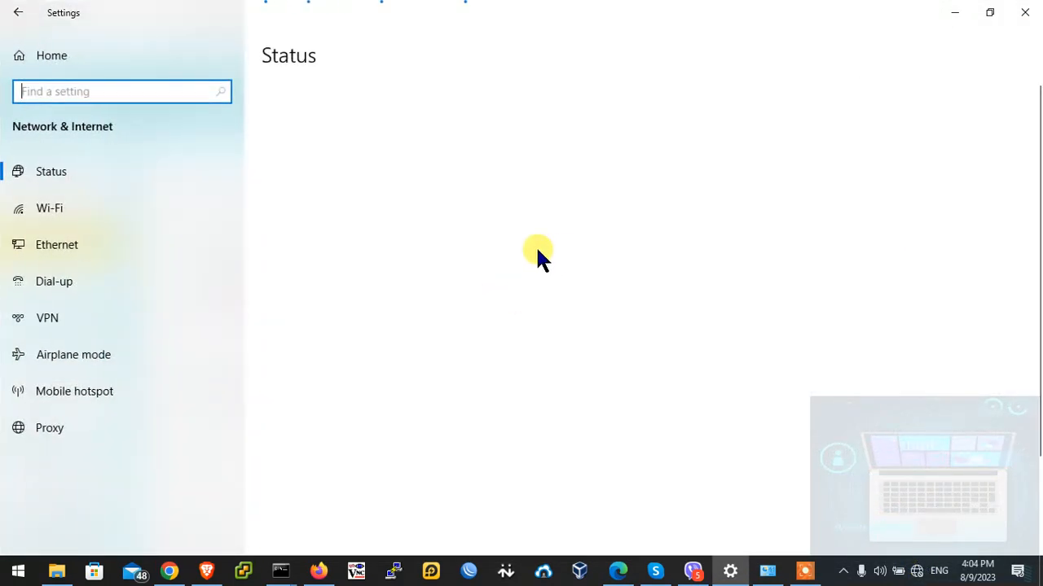
pyautogui.click(72, 243)
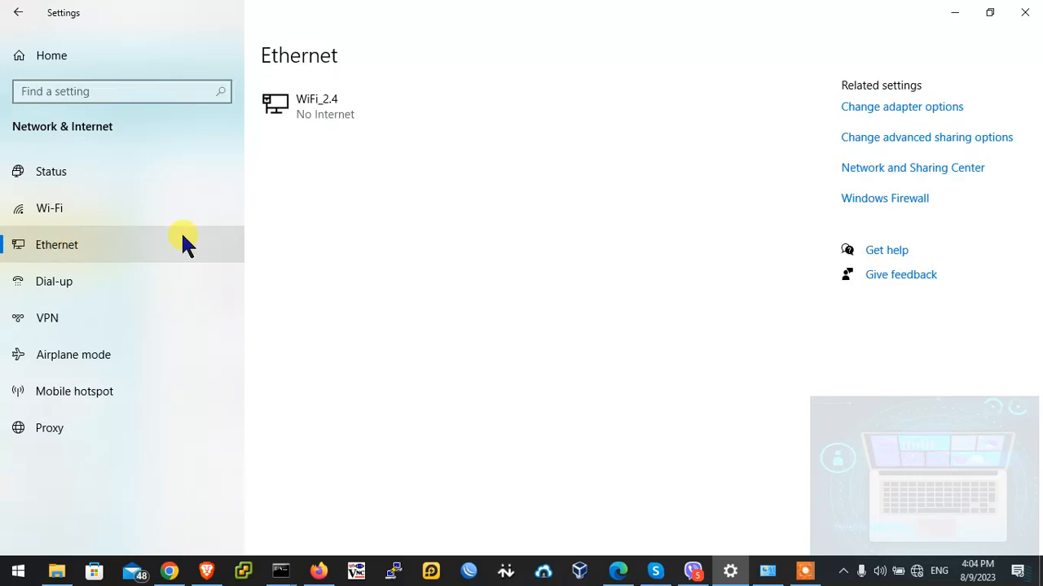
pyautogui.click(875, 173)
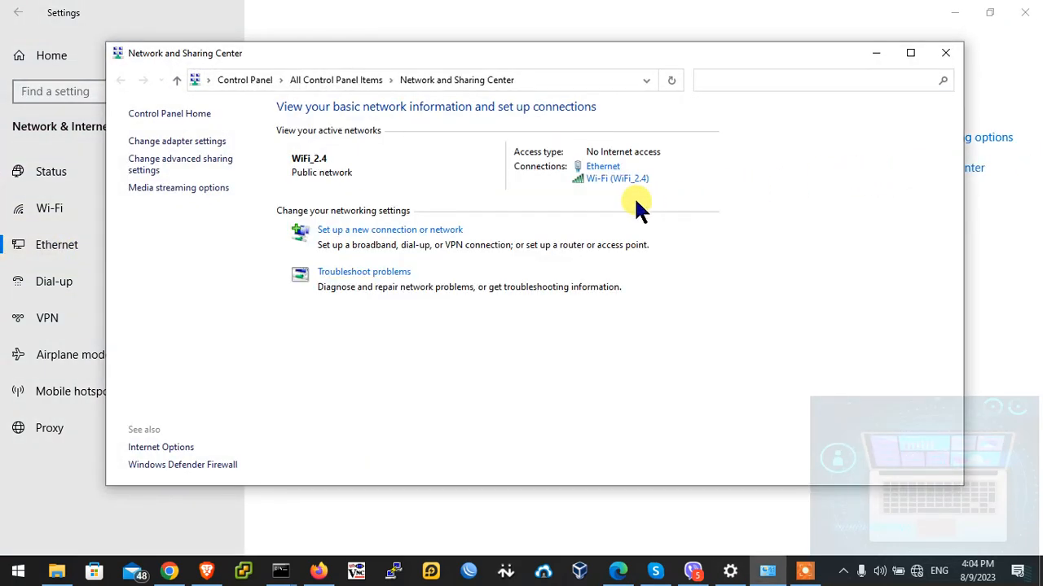
pyautogui.click(611, 179)
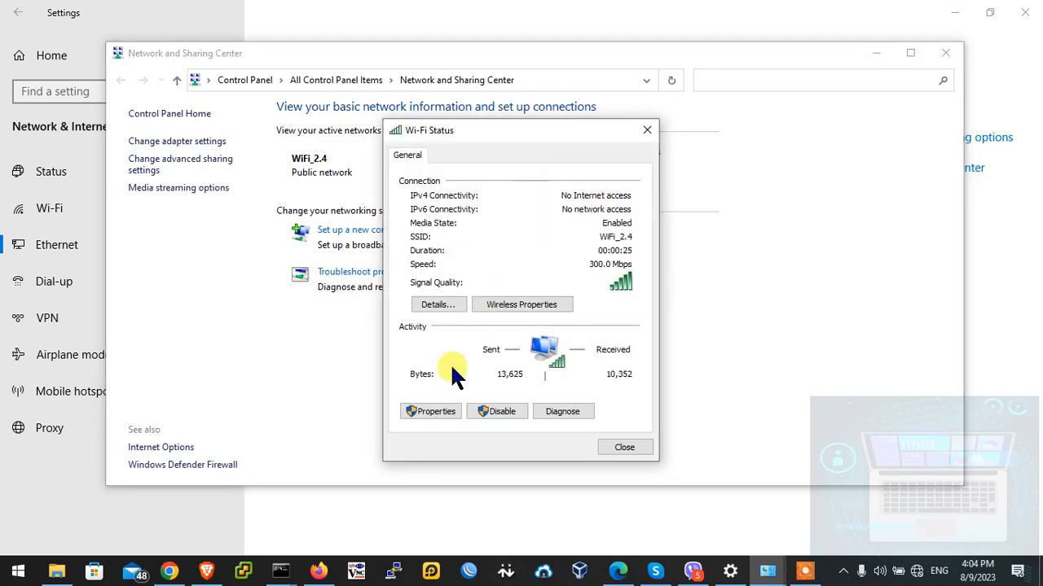
pyautogui.click(440, 310)
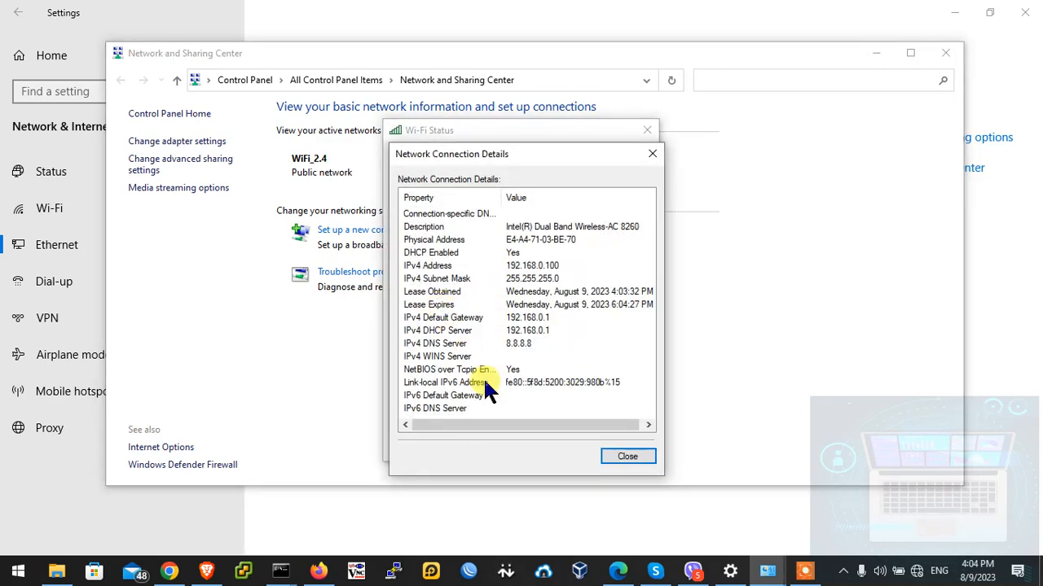
pyautogui.click(540, 238)
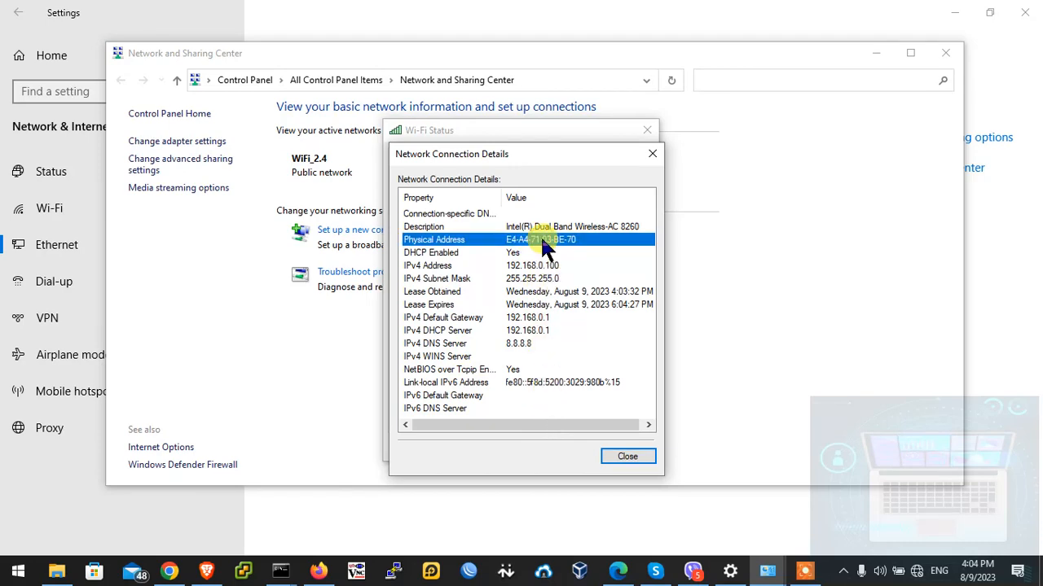
pyautogui.click(954, 12)
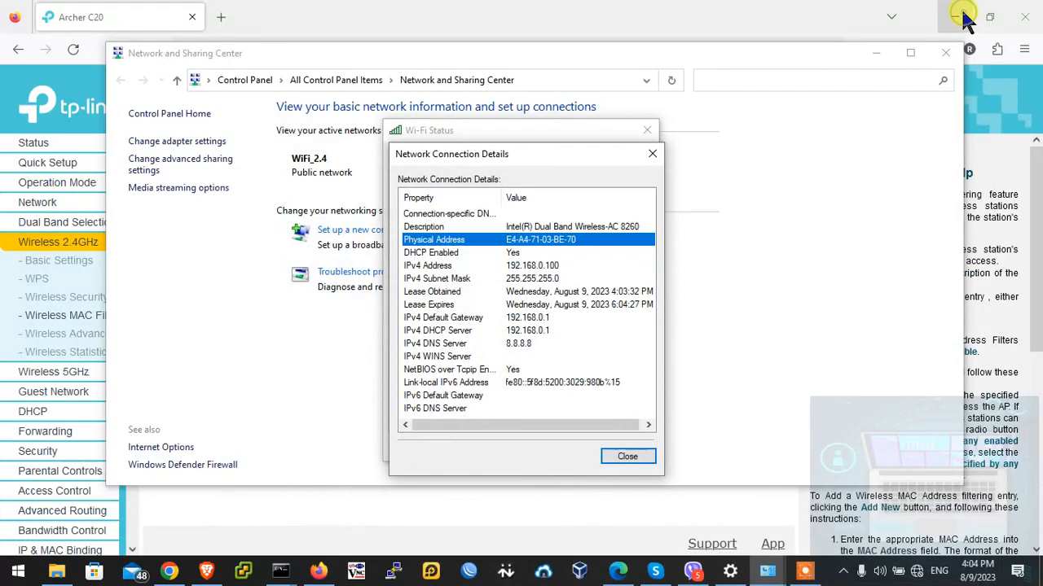
# - Compare the connection details beside the router's filter list, then close the details dialog
pyautogui.click(873, 53)
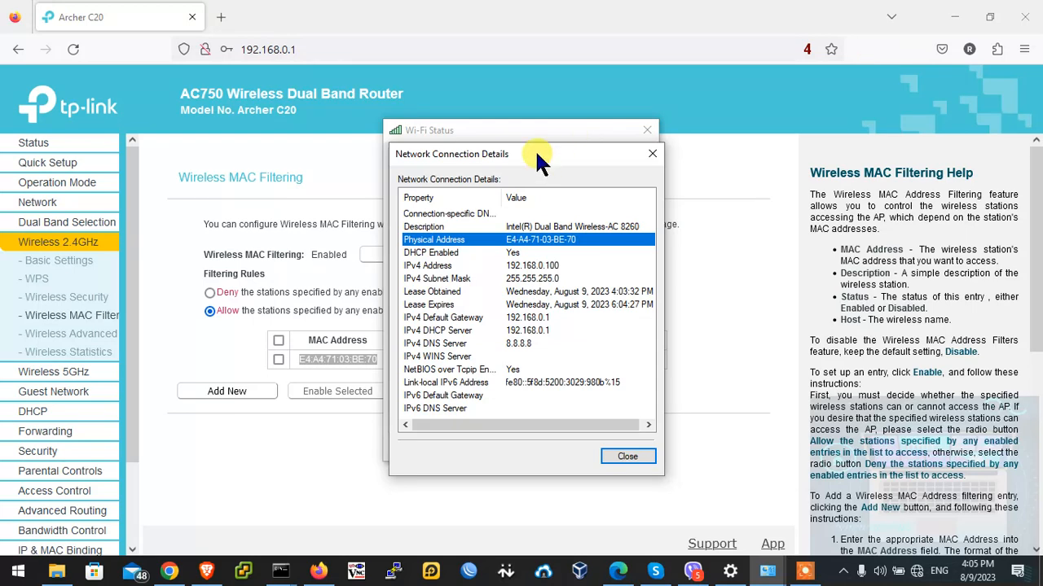
pyautogui.moveTo(536, 155); pyautogui.dragTo(564, 98)
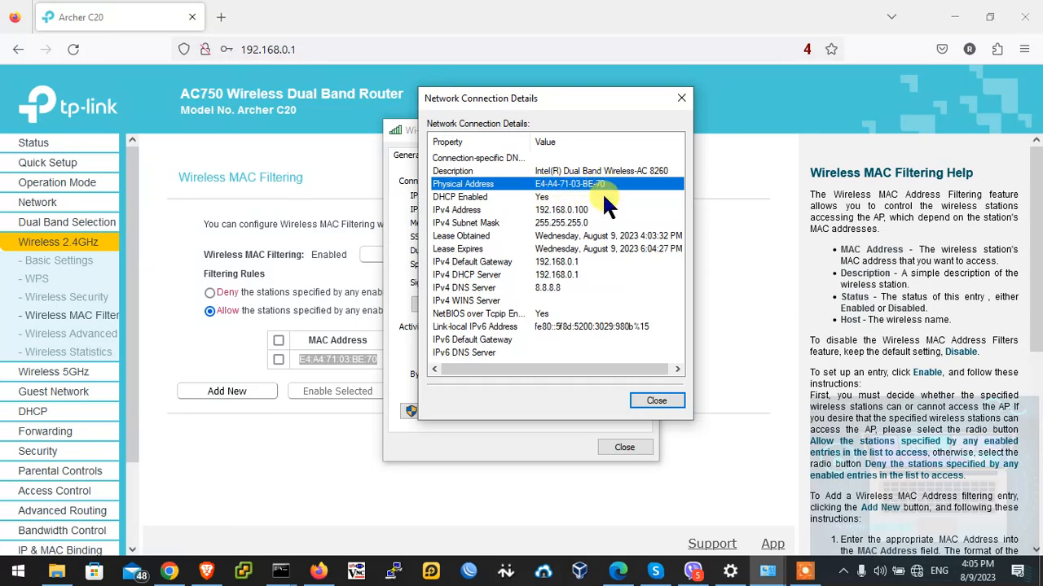
pyautogui.click(656, 399)
# - Close Wi-Fi Status and confirm the laptop is associated on the 2.4GHz Wireless Statistics page
pyautogui.click(624, 447)
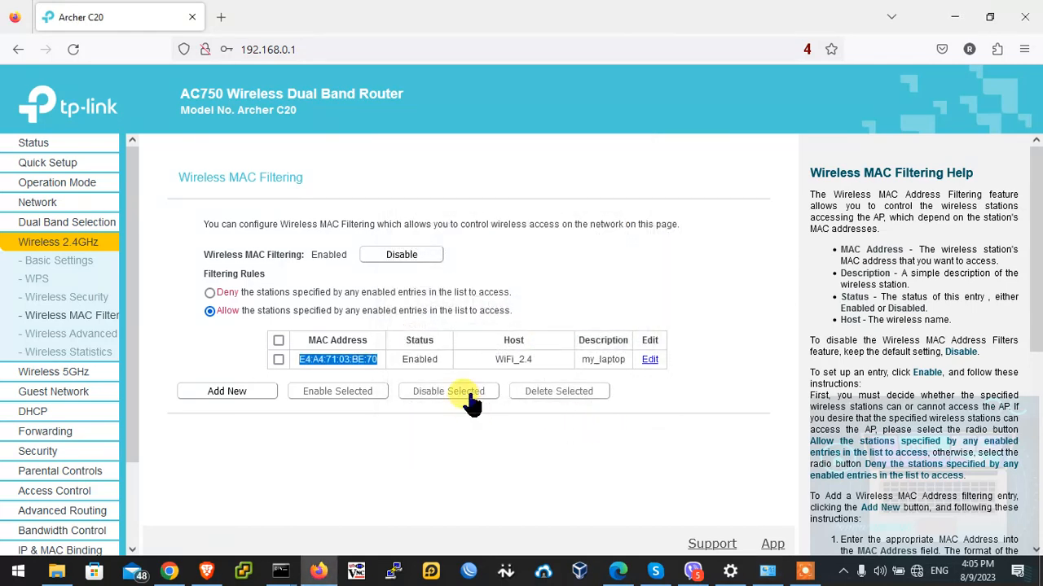
pyautogui.click(86, 355)
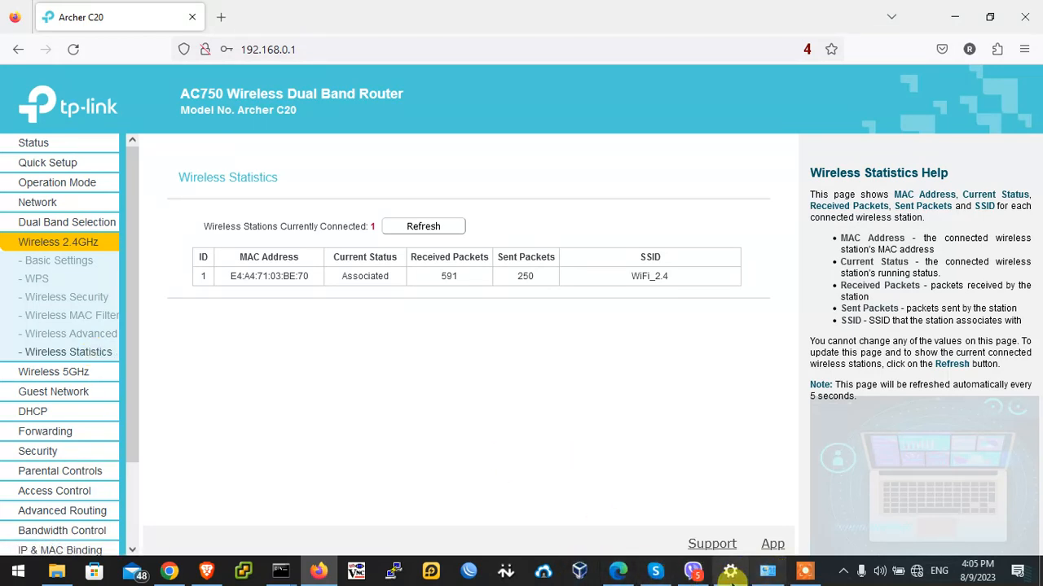
# - Launch Phone Link from a Start search for 'pho' and open the Galaxy phone view
pyautogui.moveTo(731, 576)
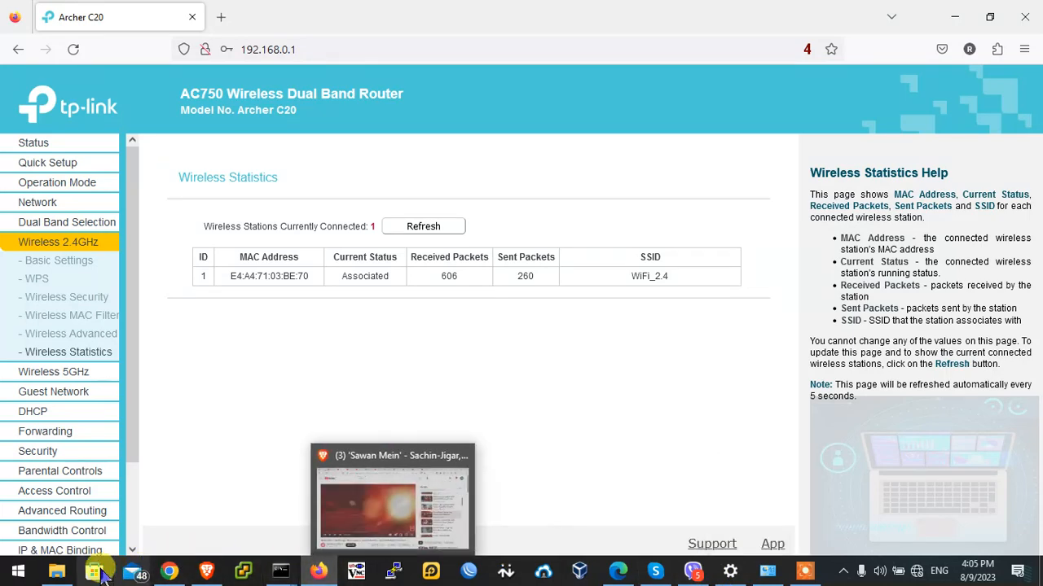
pyautogui.click(18, 573)
pyautogui.write('pho')
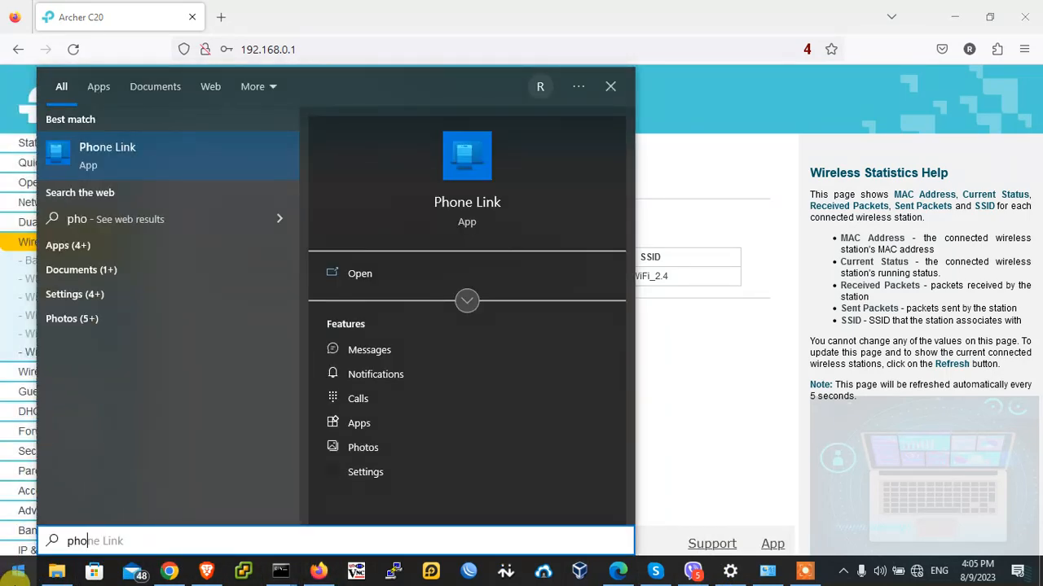
pyautogui.press('Escape')
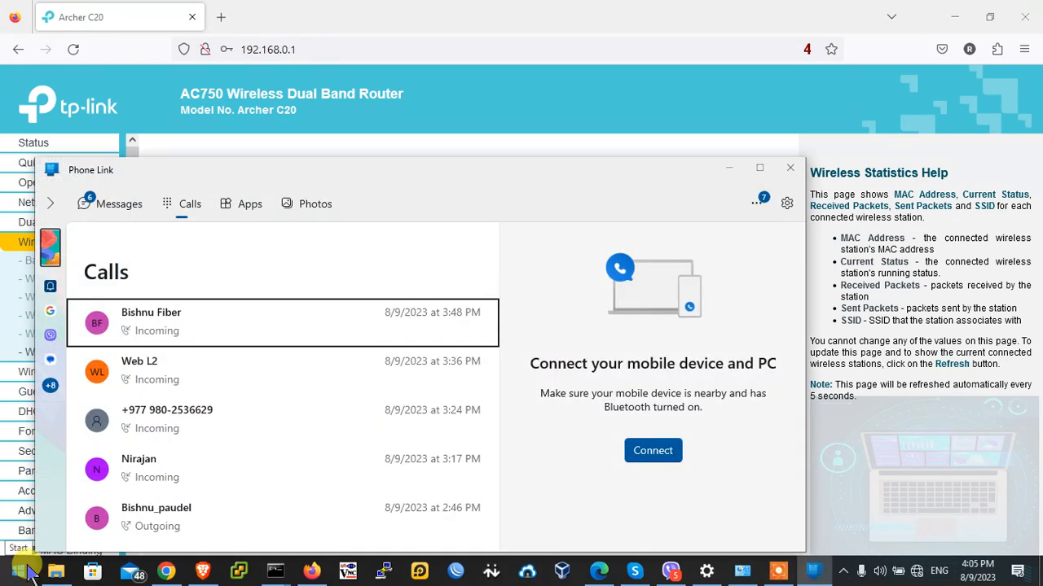
pyautogui.click(52, 247)
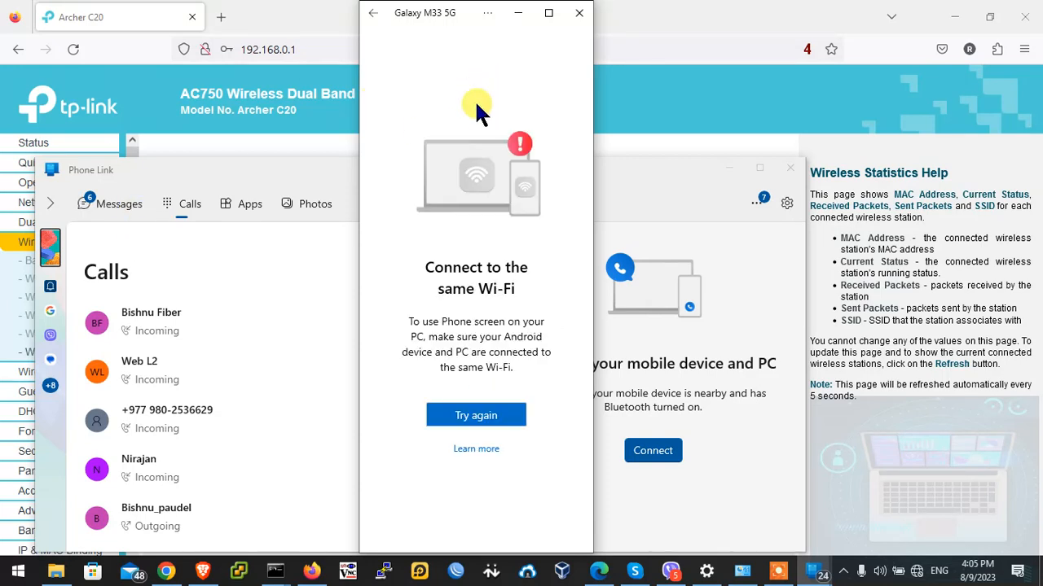
# - Switch the laptop's Wi-Fi from WiFi_2.4 to EVEREST-NET and retry the Galaxy M33 5G screen mirror
pyautogui.click(916, 571)
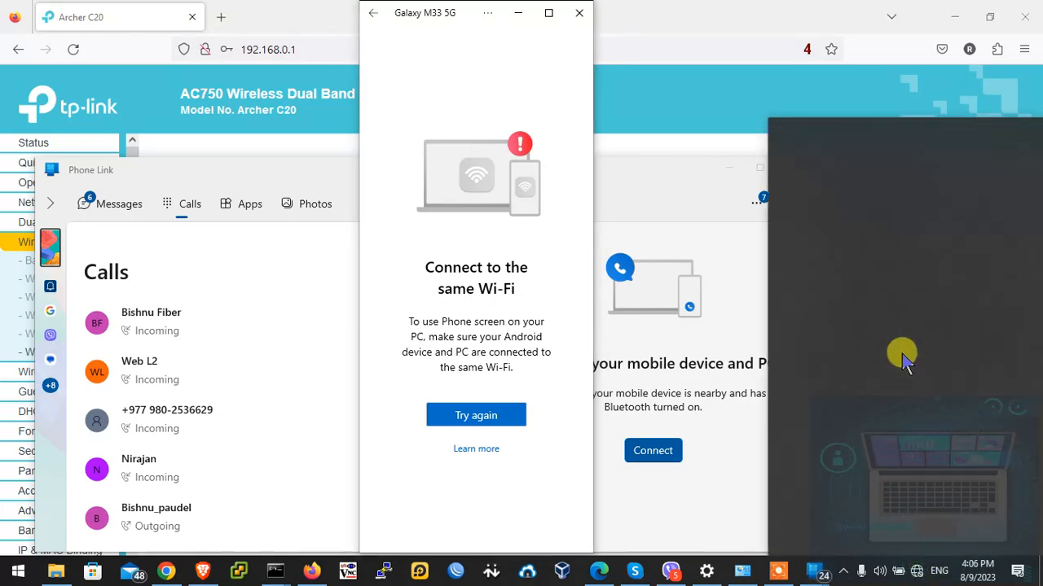
pyautogui.scroll(-2, 900, 261)
pyautogui.scroll(-4, 892, 279)
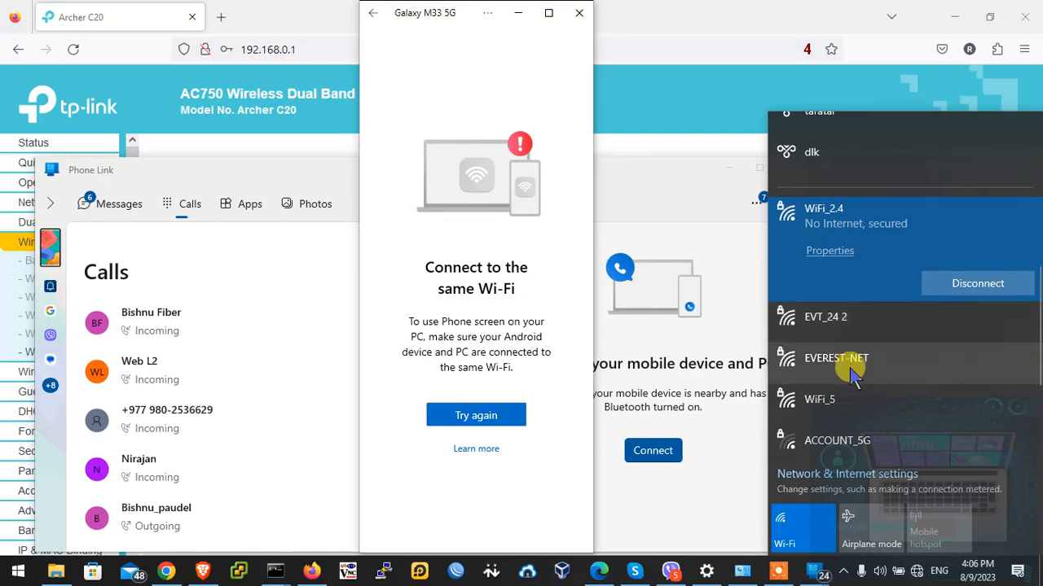
pyautogui.click(850, 365)
pyautogui.click(957, 364)
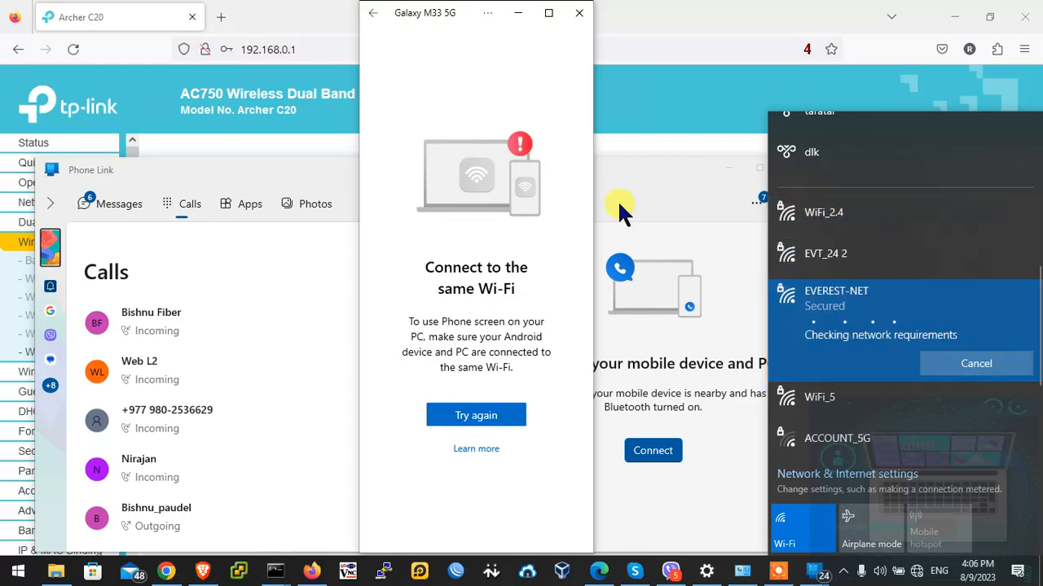
pyautogui.click(477, 414)
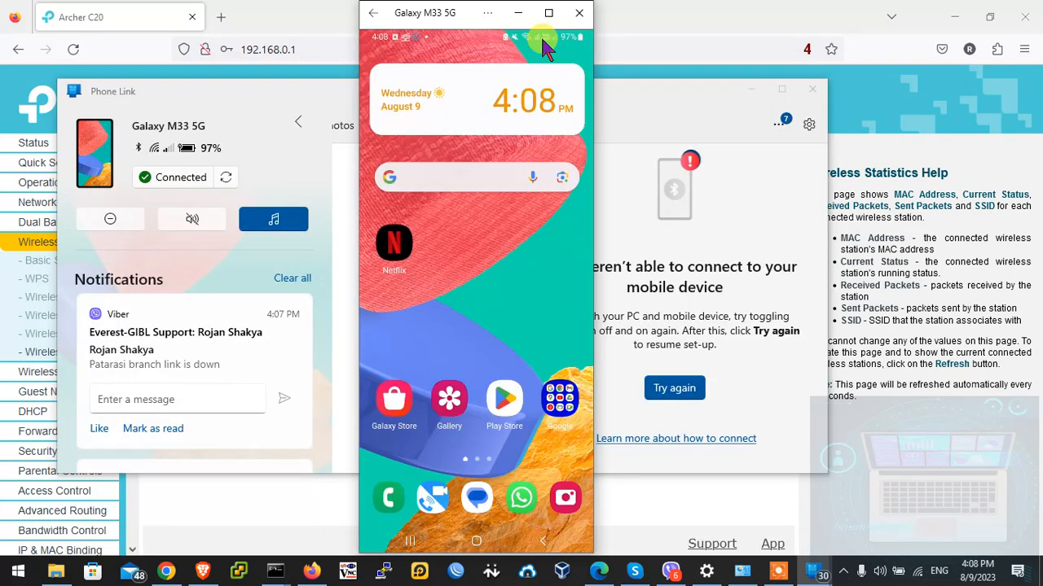
# - Pull down the mirrored phone's notification shade, then close the Galaxy M33 5G mirror and minimize Phone Link
pyautogui.click(540, 34)
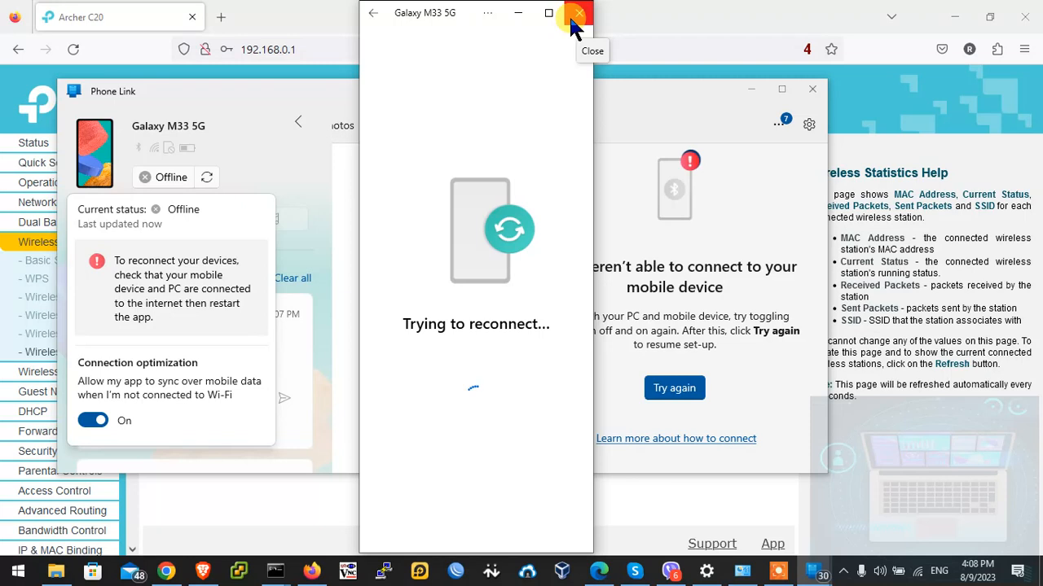
pyautogui.click(571, 22)
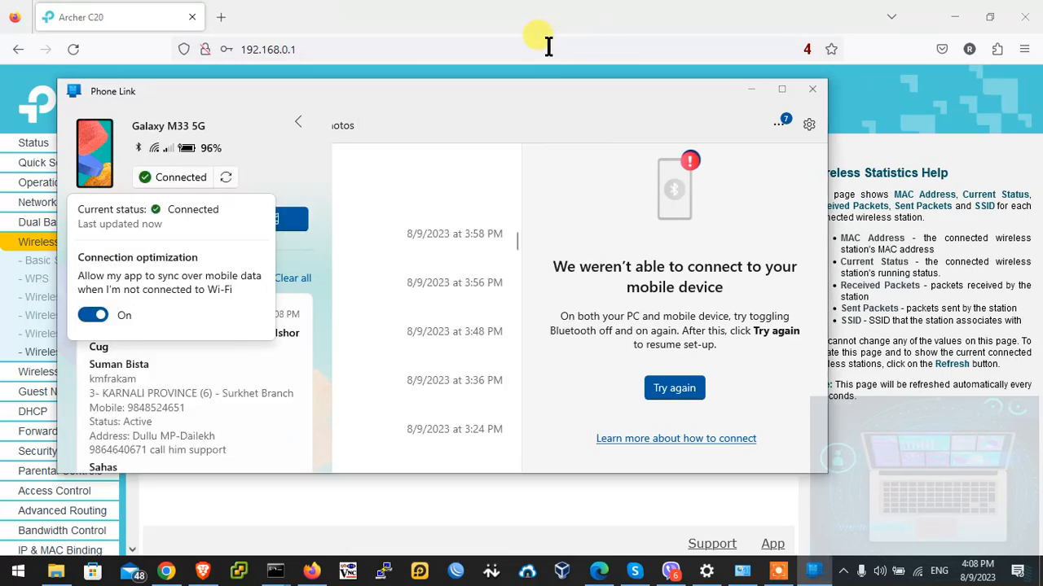
pyautogui.click(750, 89)
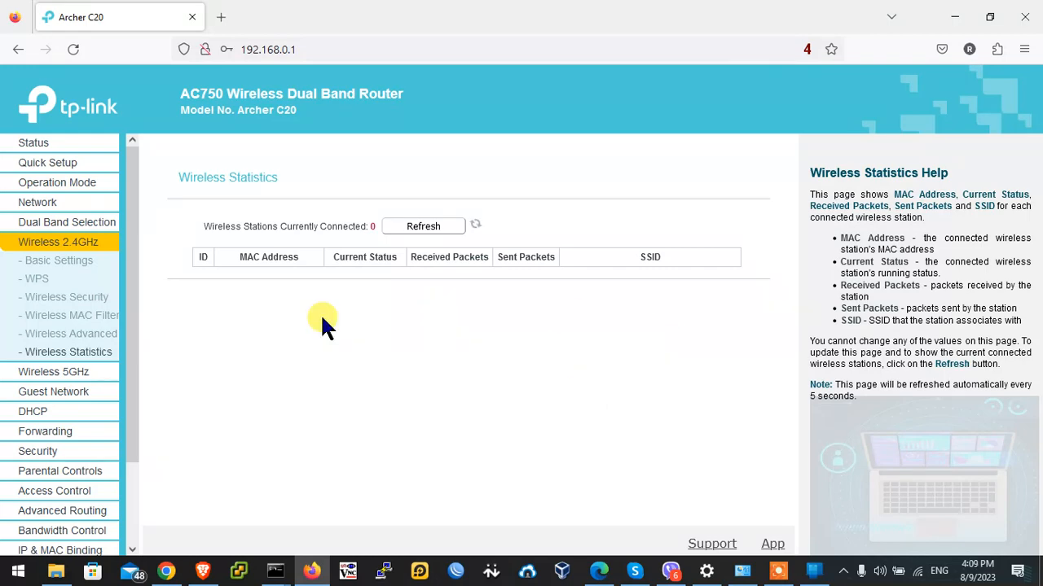
pyautogui.click(64, 377)
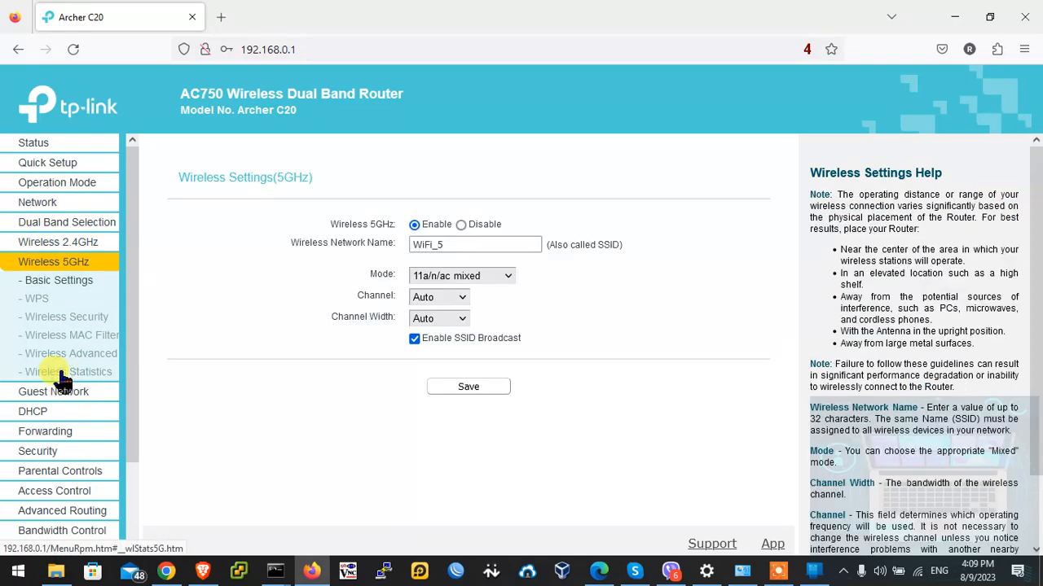
pyautogui.click(51, 371)
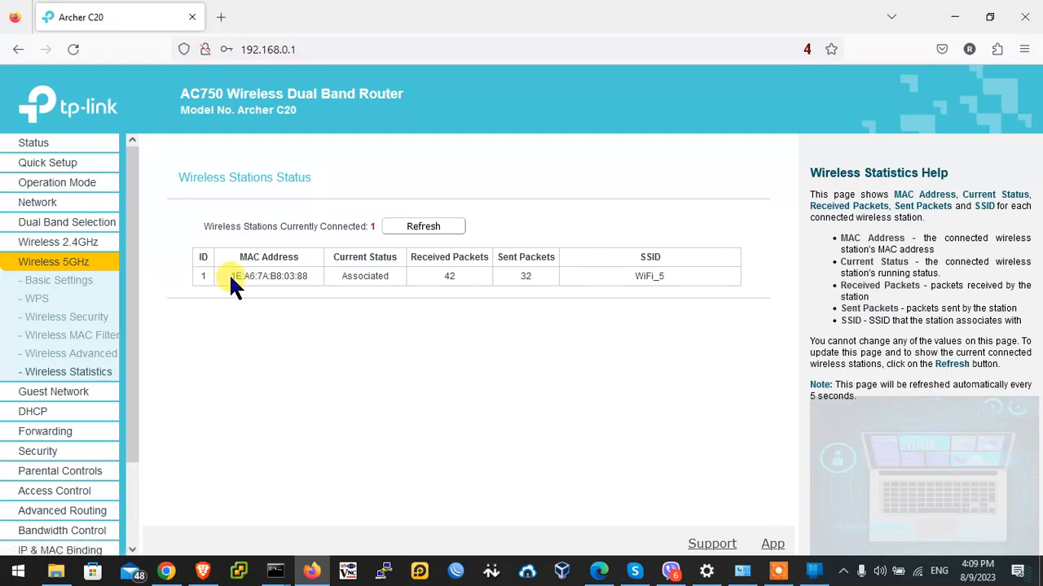
pyautogui.moveTo(231, 276); pyautogui.dragTo(307, 279)
pyautogui.hotkey('ctrl', 'c')
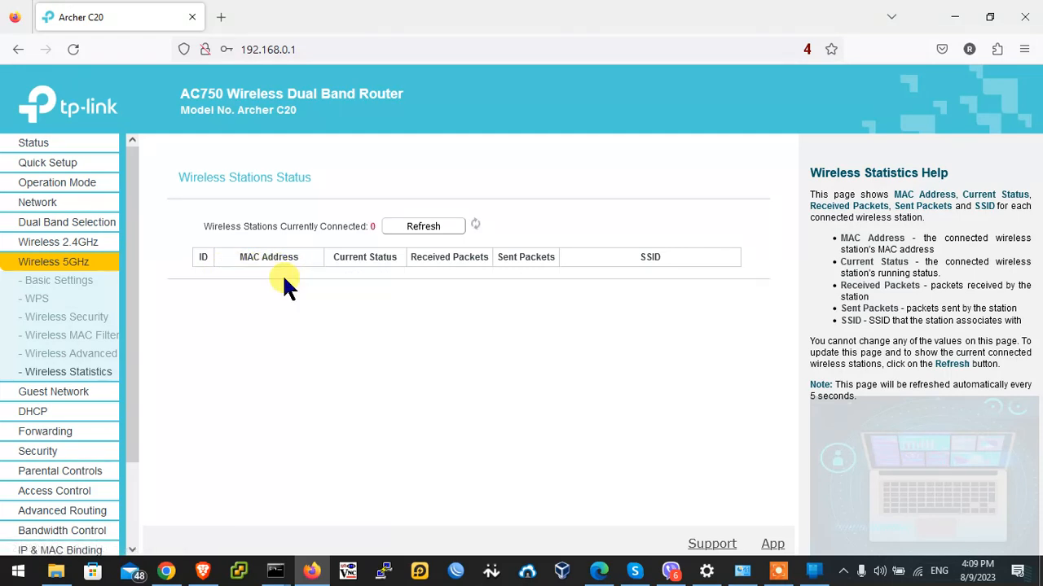
pyautogui.click(75, 243)
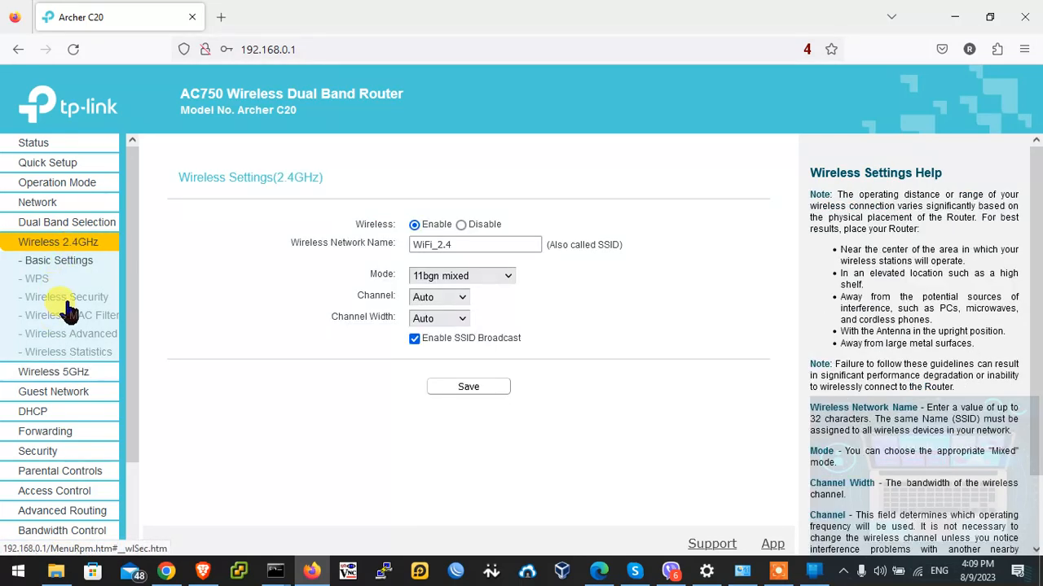
pyautogui.click(70, 318)
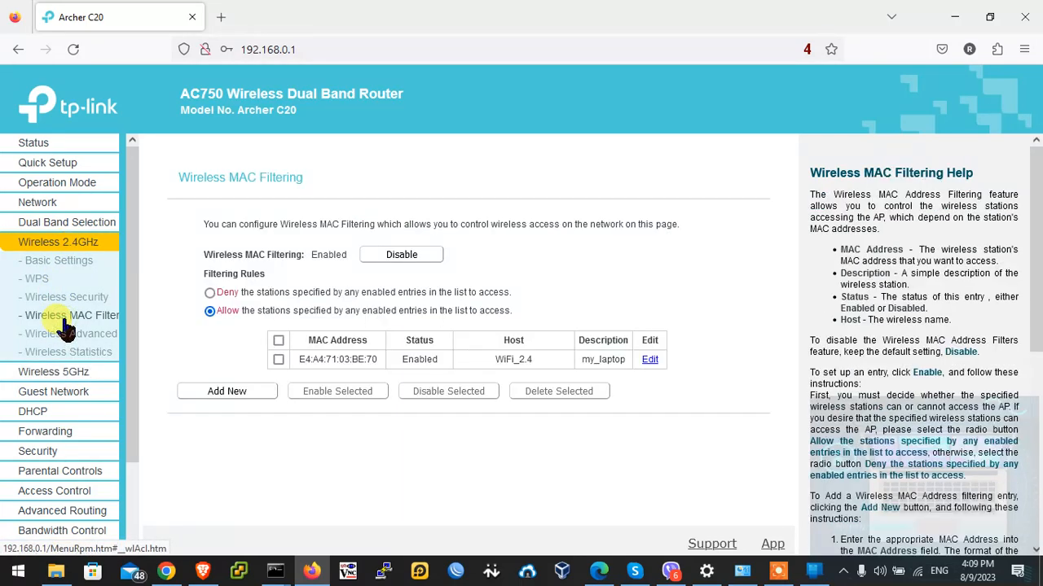
pyautogui.click(224, 391)
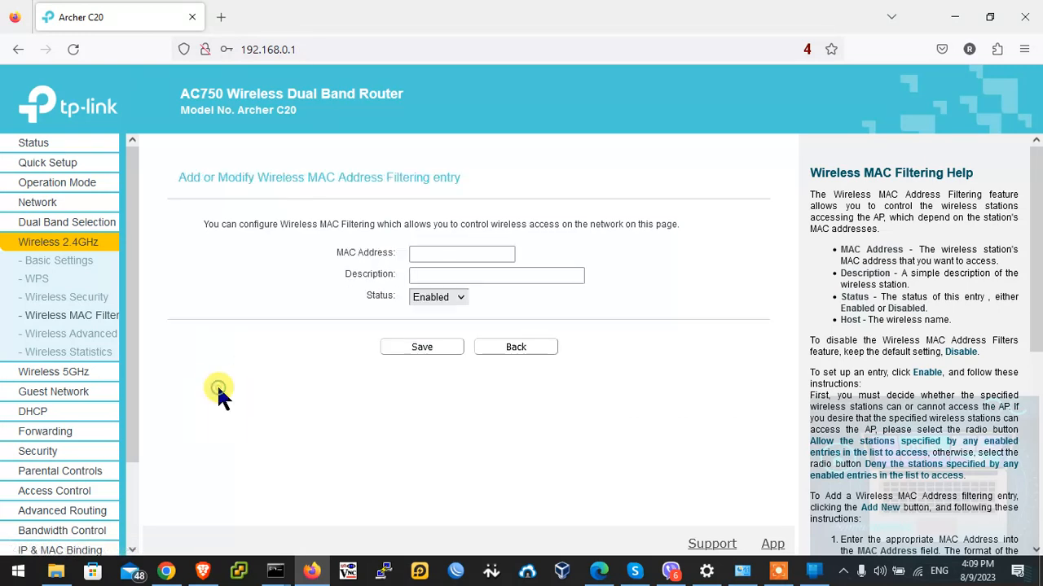
pyautogui.click(417, 254)
pyautogui.hotkey('ctrl', 'v')
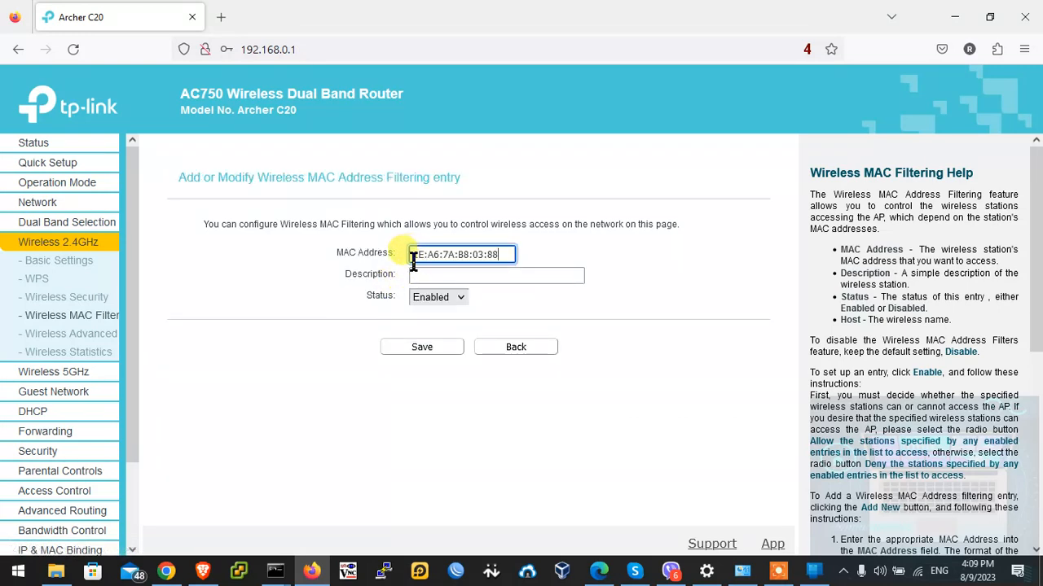
pyautogui.click(425, 278)
pyautogui.write('m')
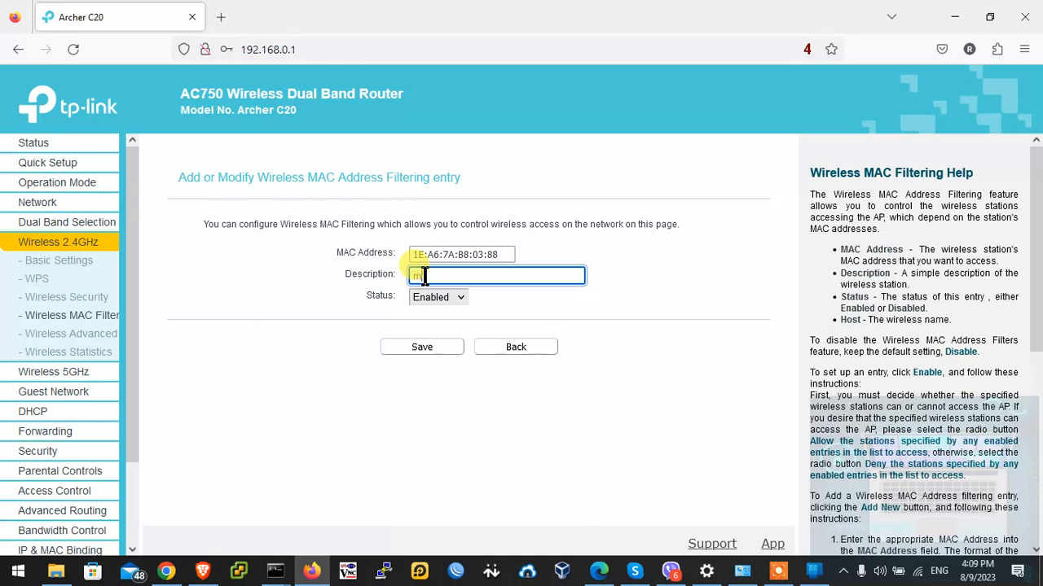
pyautogui.write('y_mobile')
pyautogui.click(422, 347)
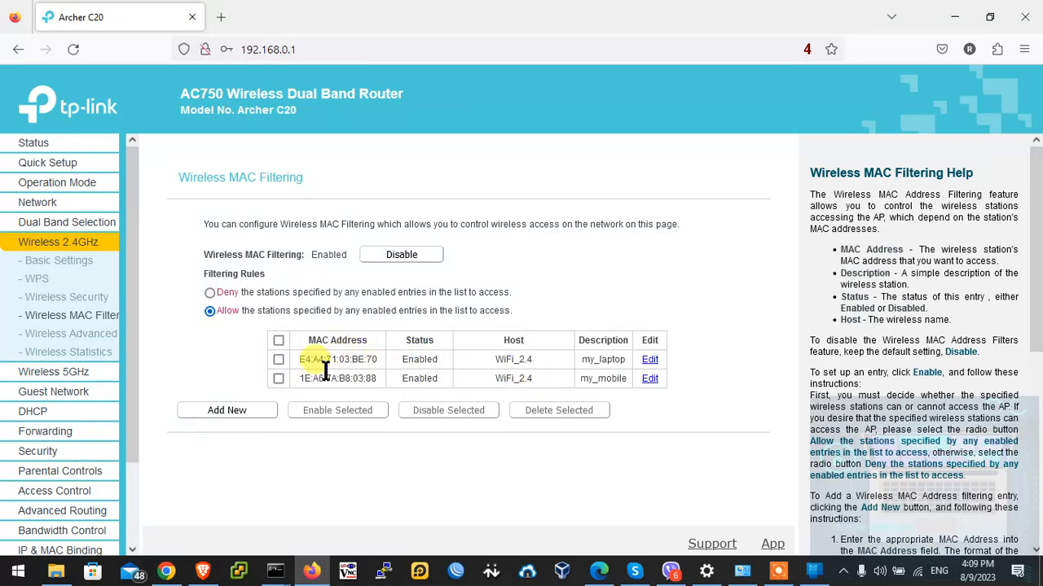
pyautogui.click(49, 373)
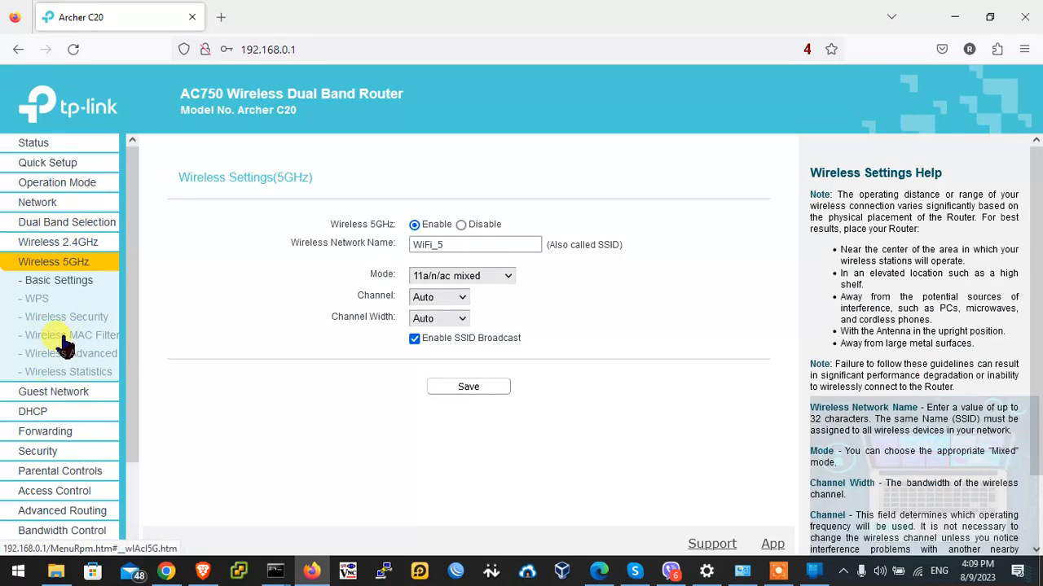
# - Add 1E:A6:7A:B8:03:88 with description 'mobile' to the 5GHz wireless MAC filter list
pyautogui.click(64, 343)
pyautogui.click(243, 373)
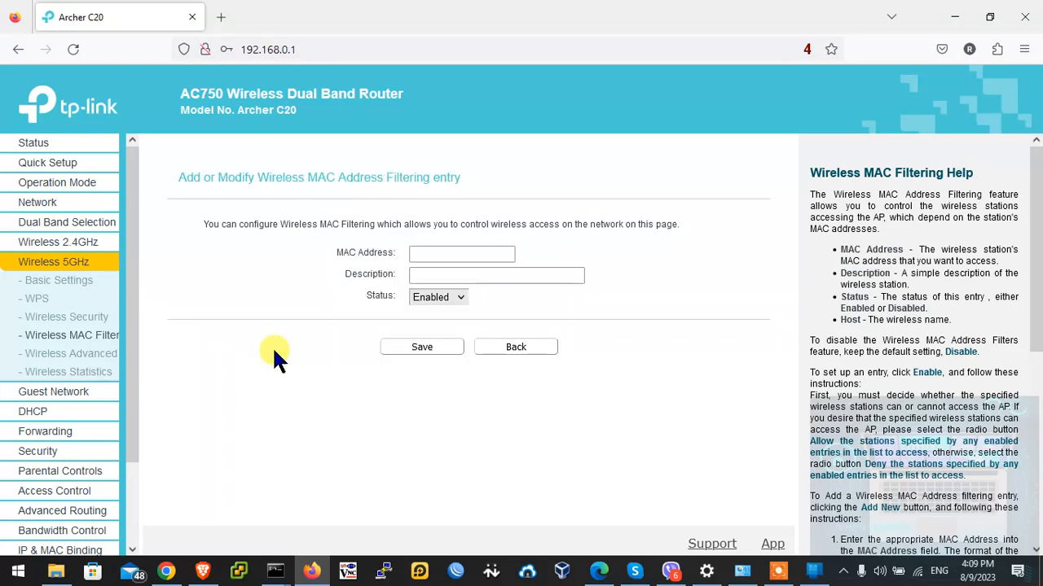
pyautogui.click(424, 257)
pyautogui.hotkey('ctrl', 'v')
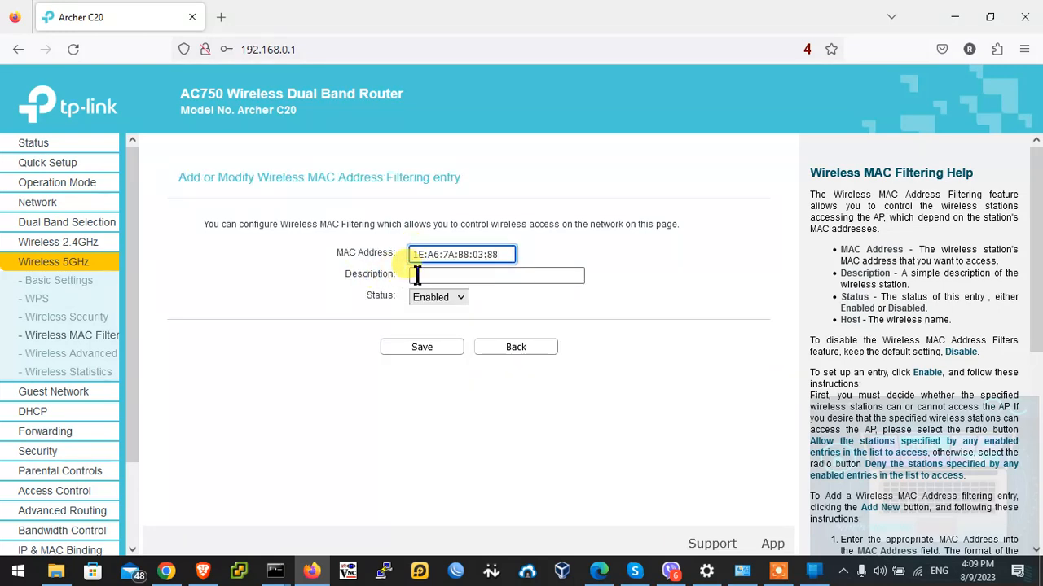
pyautogui.click(416, 277)
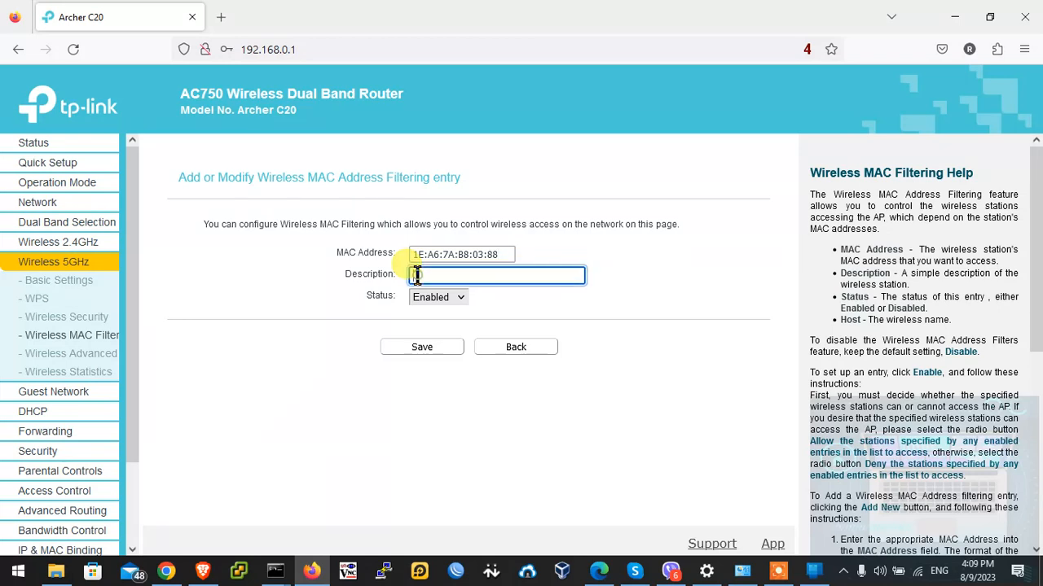
pyautogui.write('my')
pyautogui.press('BackSpace')
pyautogui.press('BackSpace')
pyautogui.write('mobile')
pyautogui.click(417, 346)
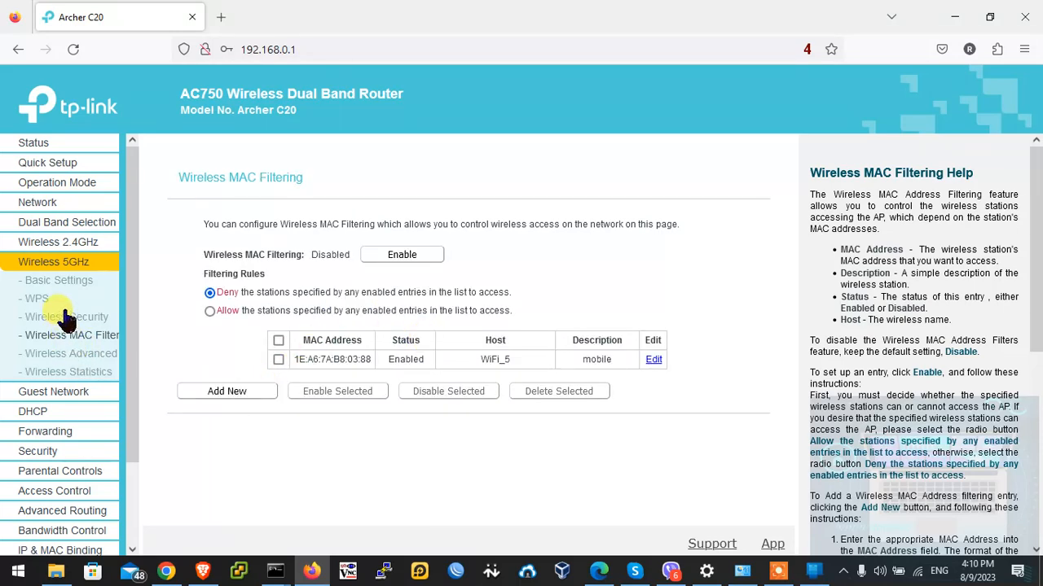
pyautogui.click(60, 246)
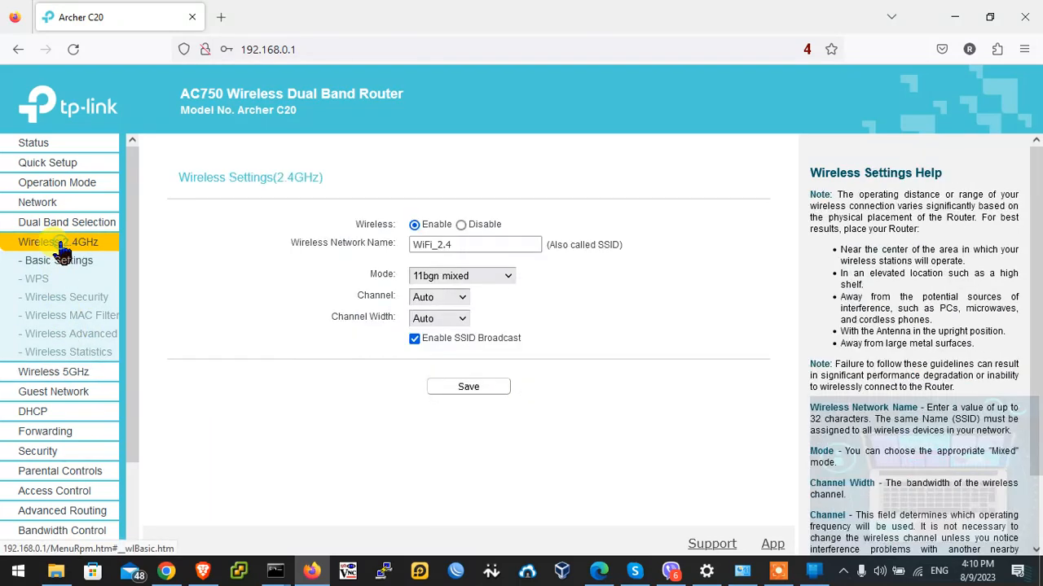
pyautogui.click(67, 316)
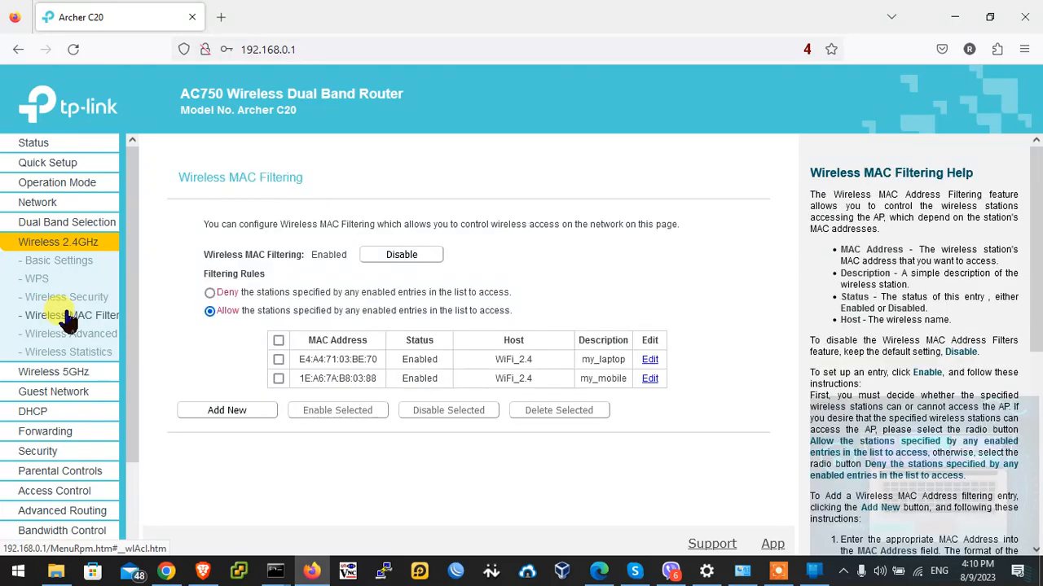
pyautogui.tripleClick(331, 359)
pyautogui.hotkey('ctrl', 'c')
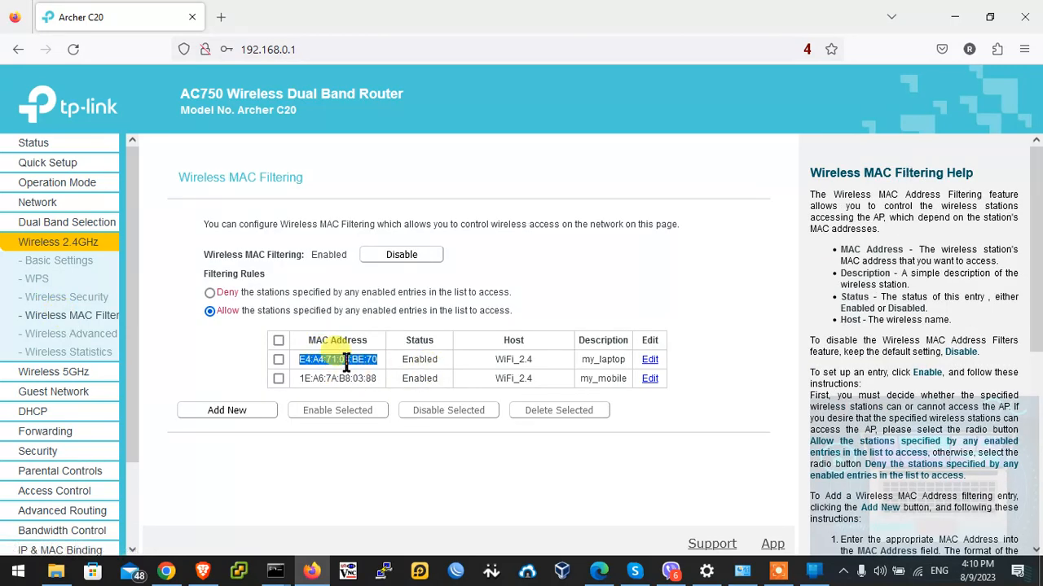
pyautogui.click(75, 372)
pyautogui.click(71, 335)
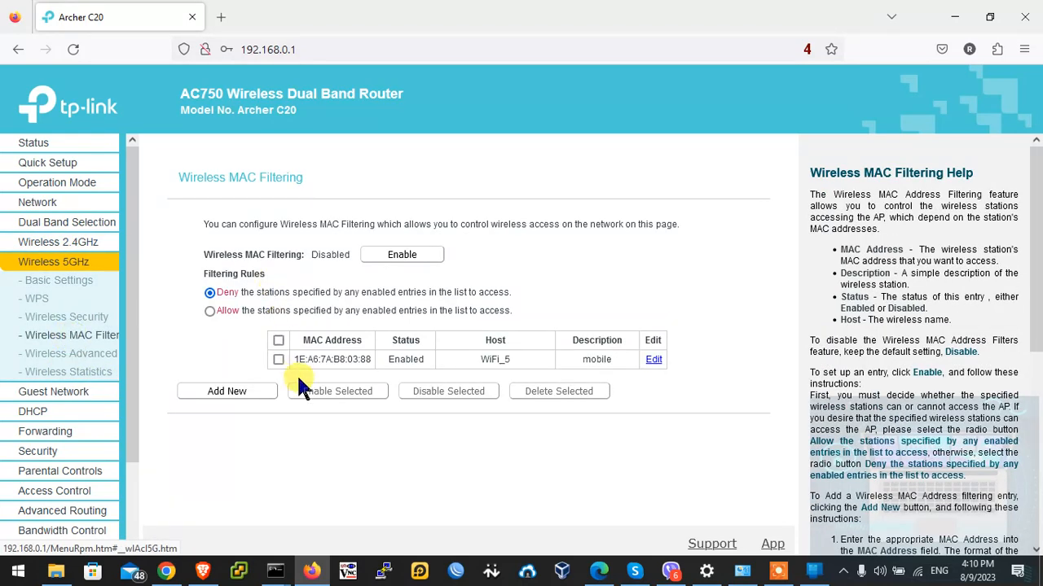
pyautogui.click(215, 394)
pyautogui.click(426, 255)
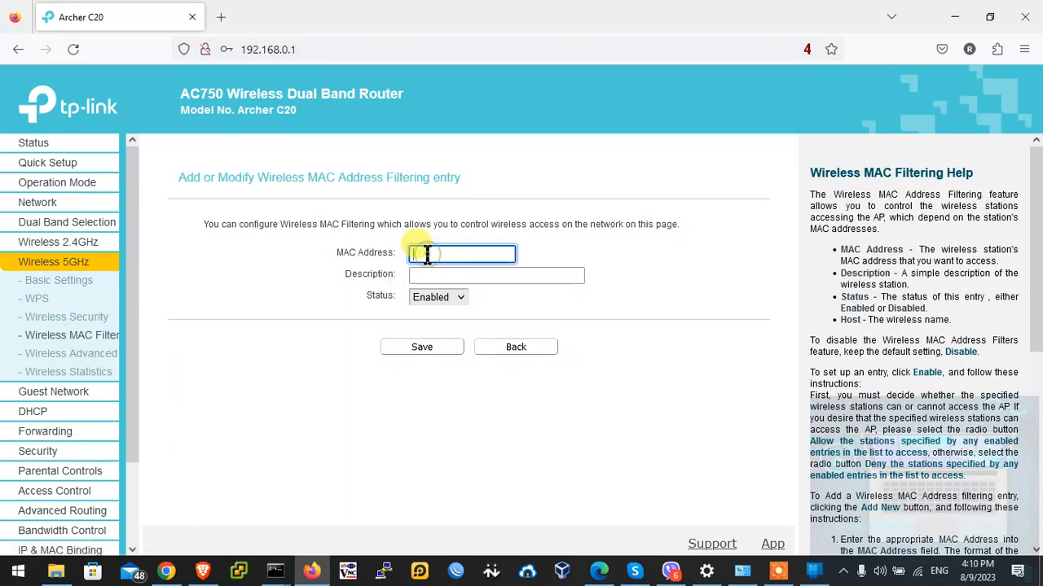
pyautogui.hotkey('ctrl', 'v')
pyautogui.click(428, 274)
pyautogui.write('la')
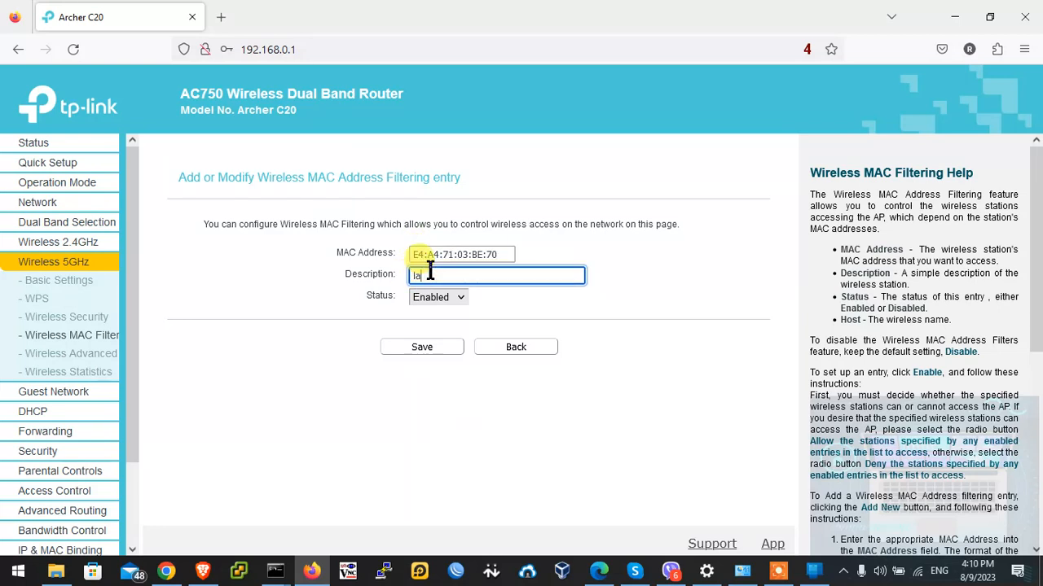
pyautogui.write('ptop')
pyautogui.click(426, 350)
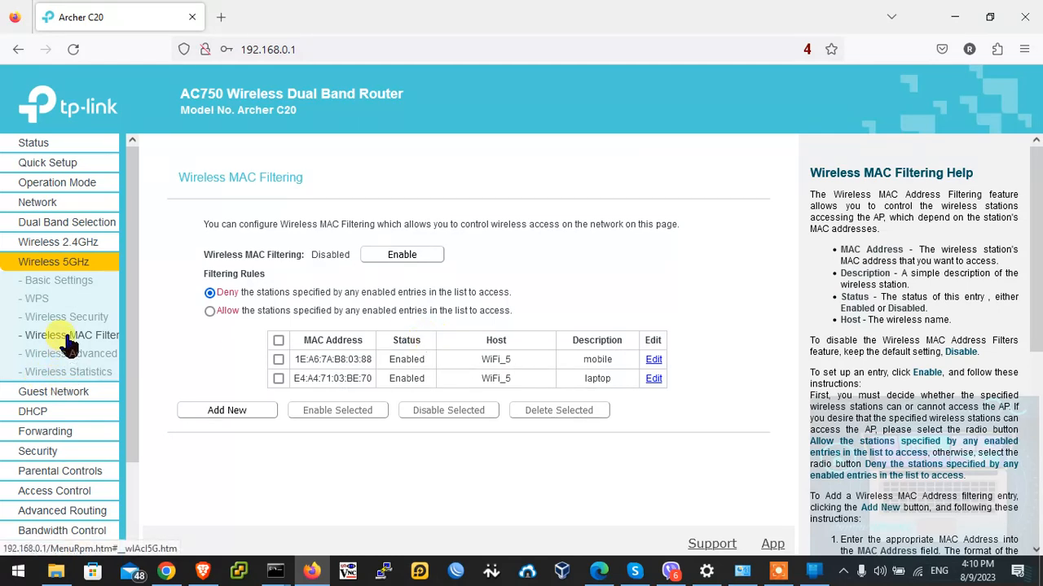
# - Enable 5GHz MAC filtering in allow-listed-stations mode, then highlight the mobile and laptop entries
pyautogui.click(210, 311)
pyautogui.click(396, 258)
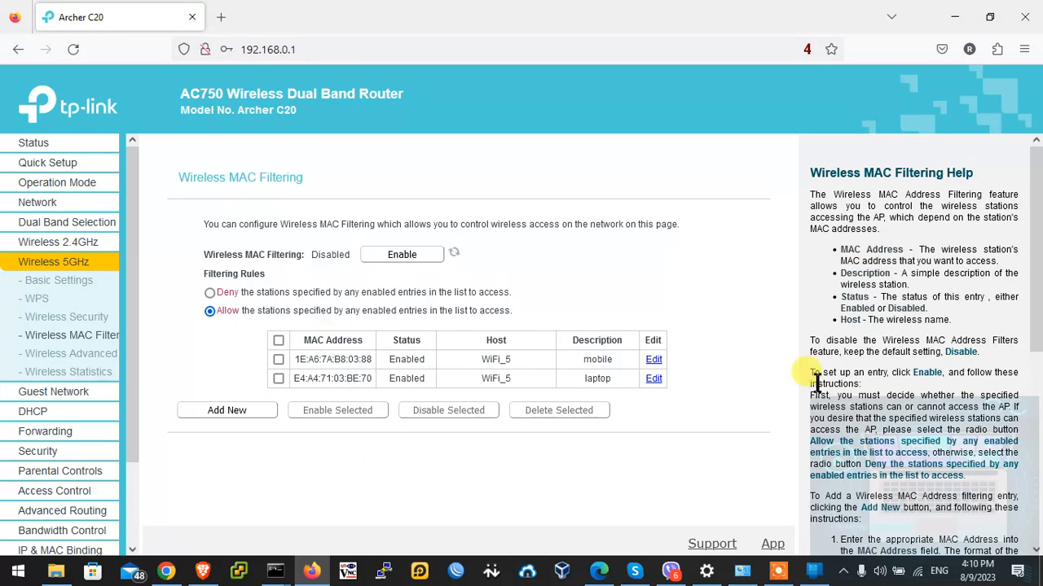
pyautogui.moveTo(287, 360); pyautogui.dragTo(369, 359)
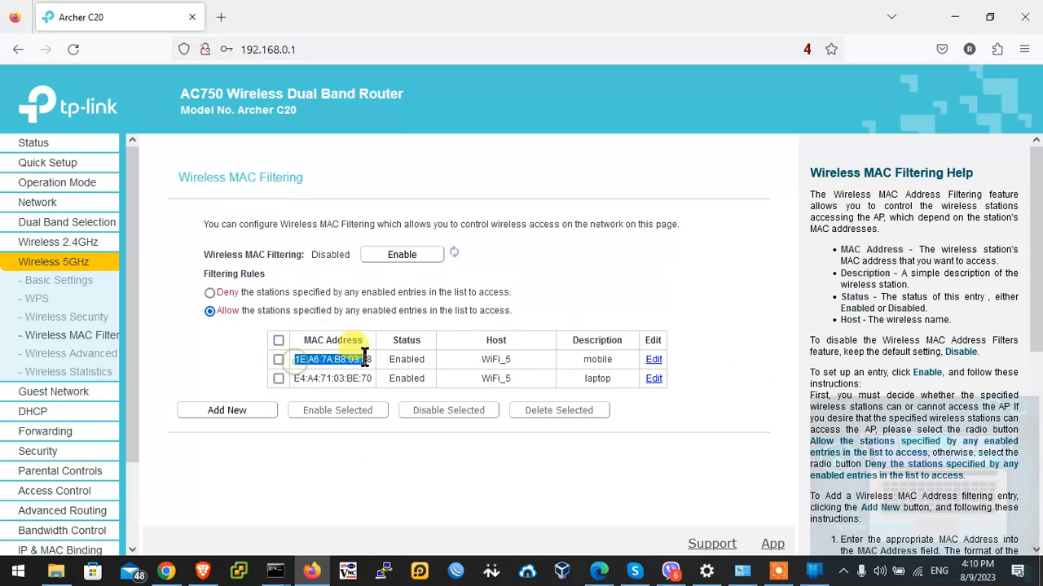
pyautogui.moveTo(294, 378); pyautogui.dragTo(373, 378)
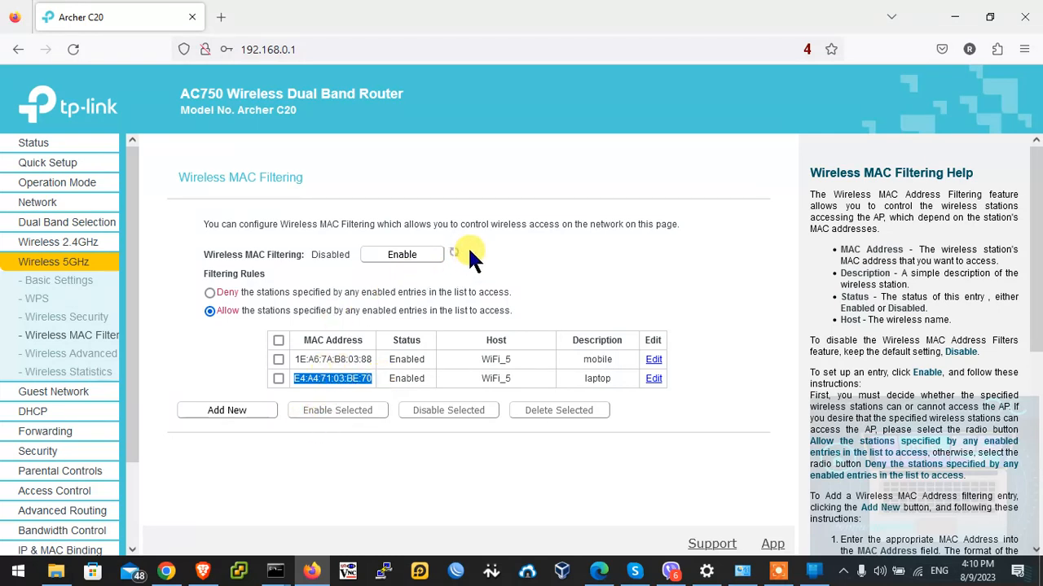
pyautogui.moveTo(311, 256); pyautogui.dragTo(352, 255)
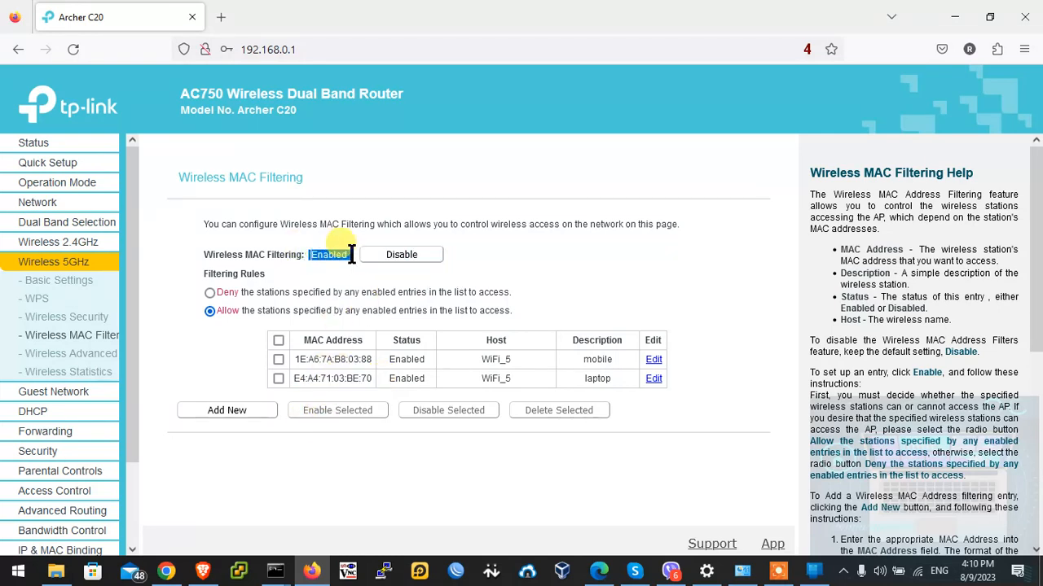
pyautogui.click(337, 254)
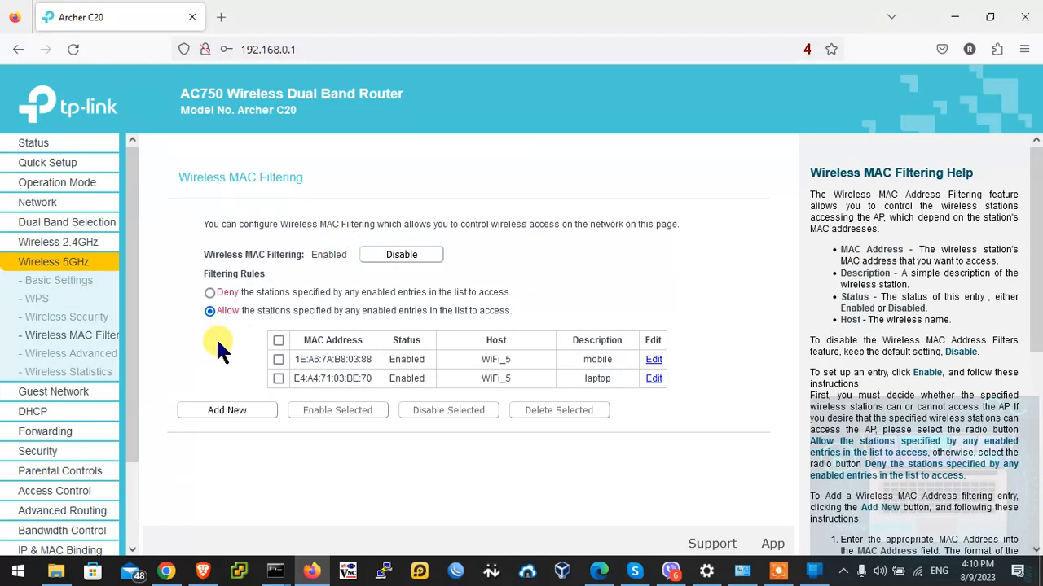